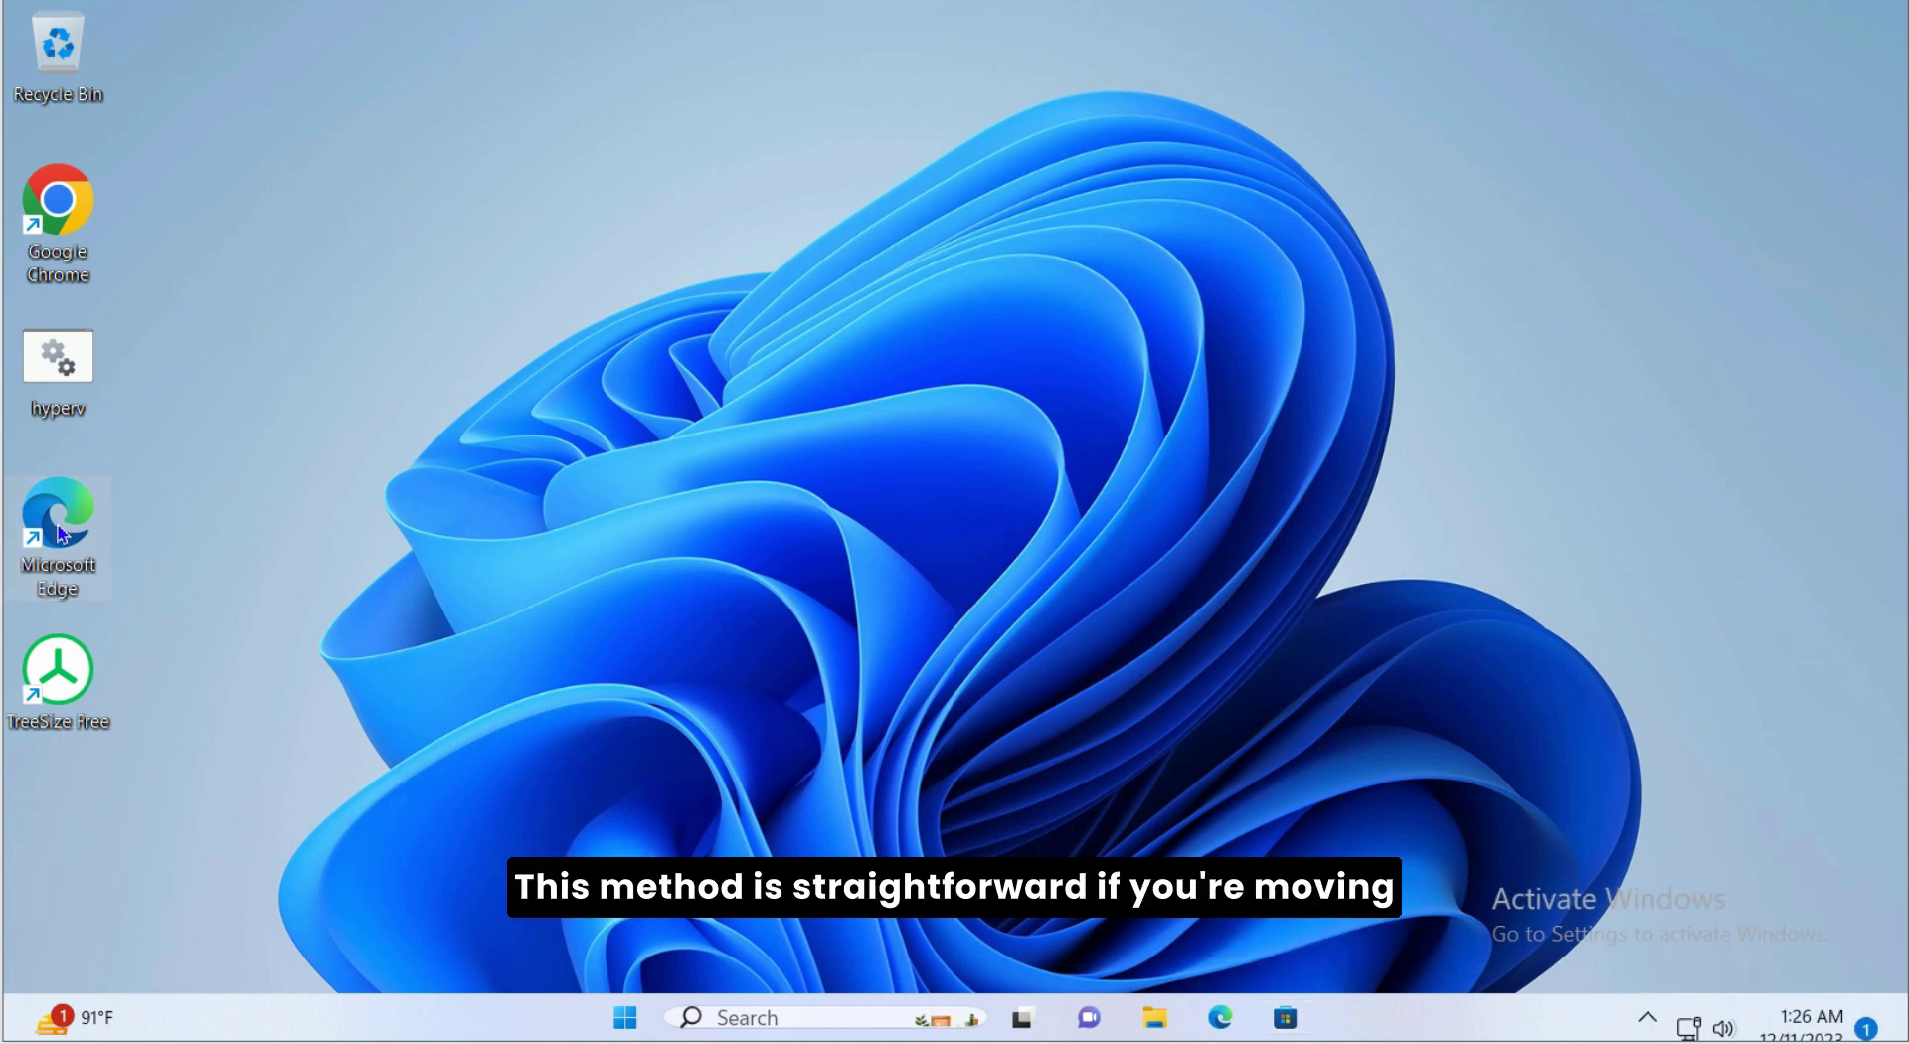
Launch Microsoft Edge and open the Import browser data page through the Import favorites option.
{"action": "key", "text": "Return"}
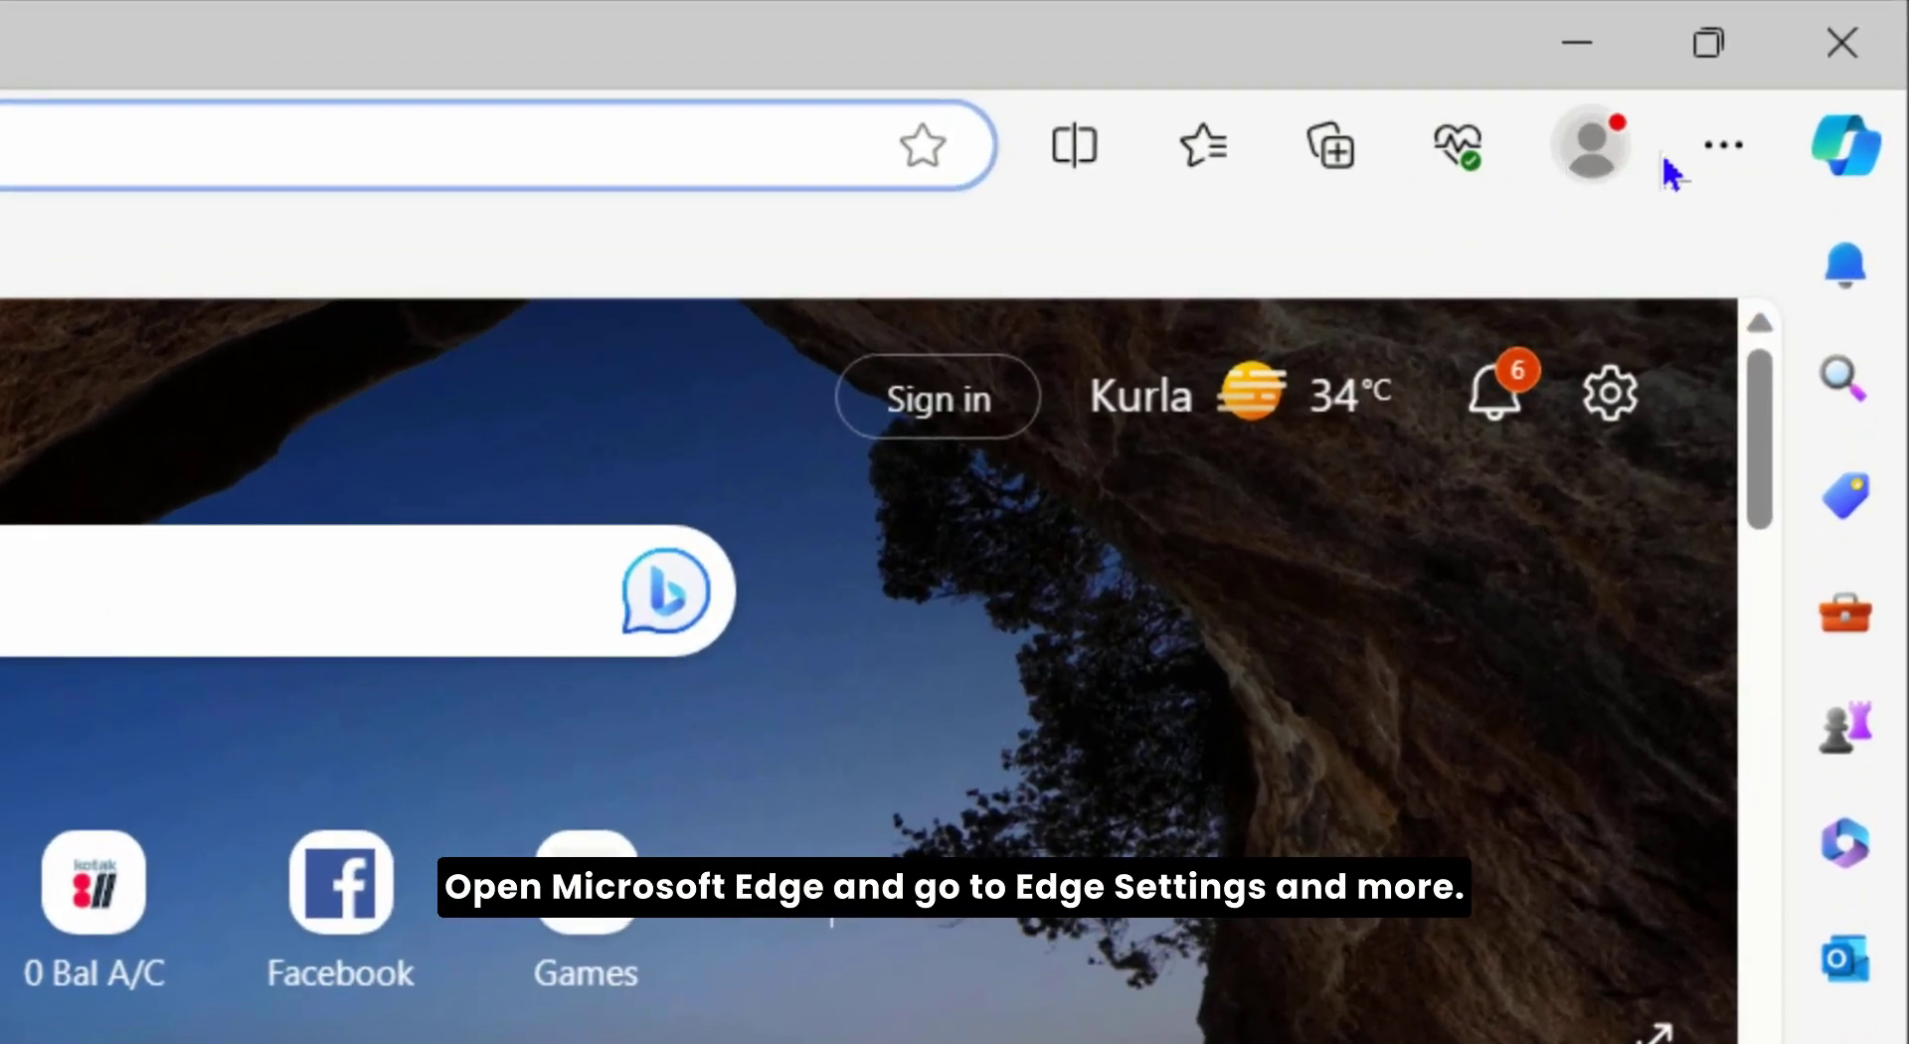
{"action": "left_click", "coordinate": [1721, 151]}
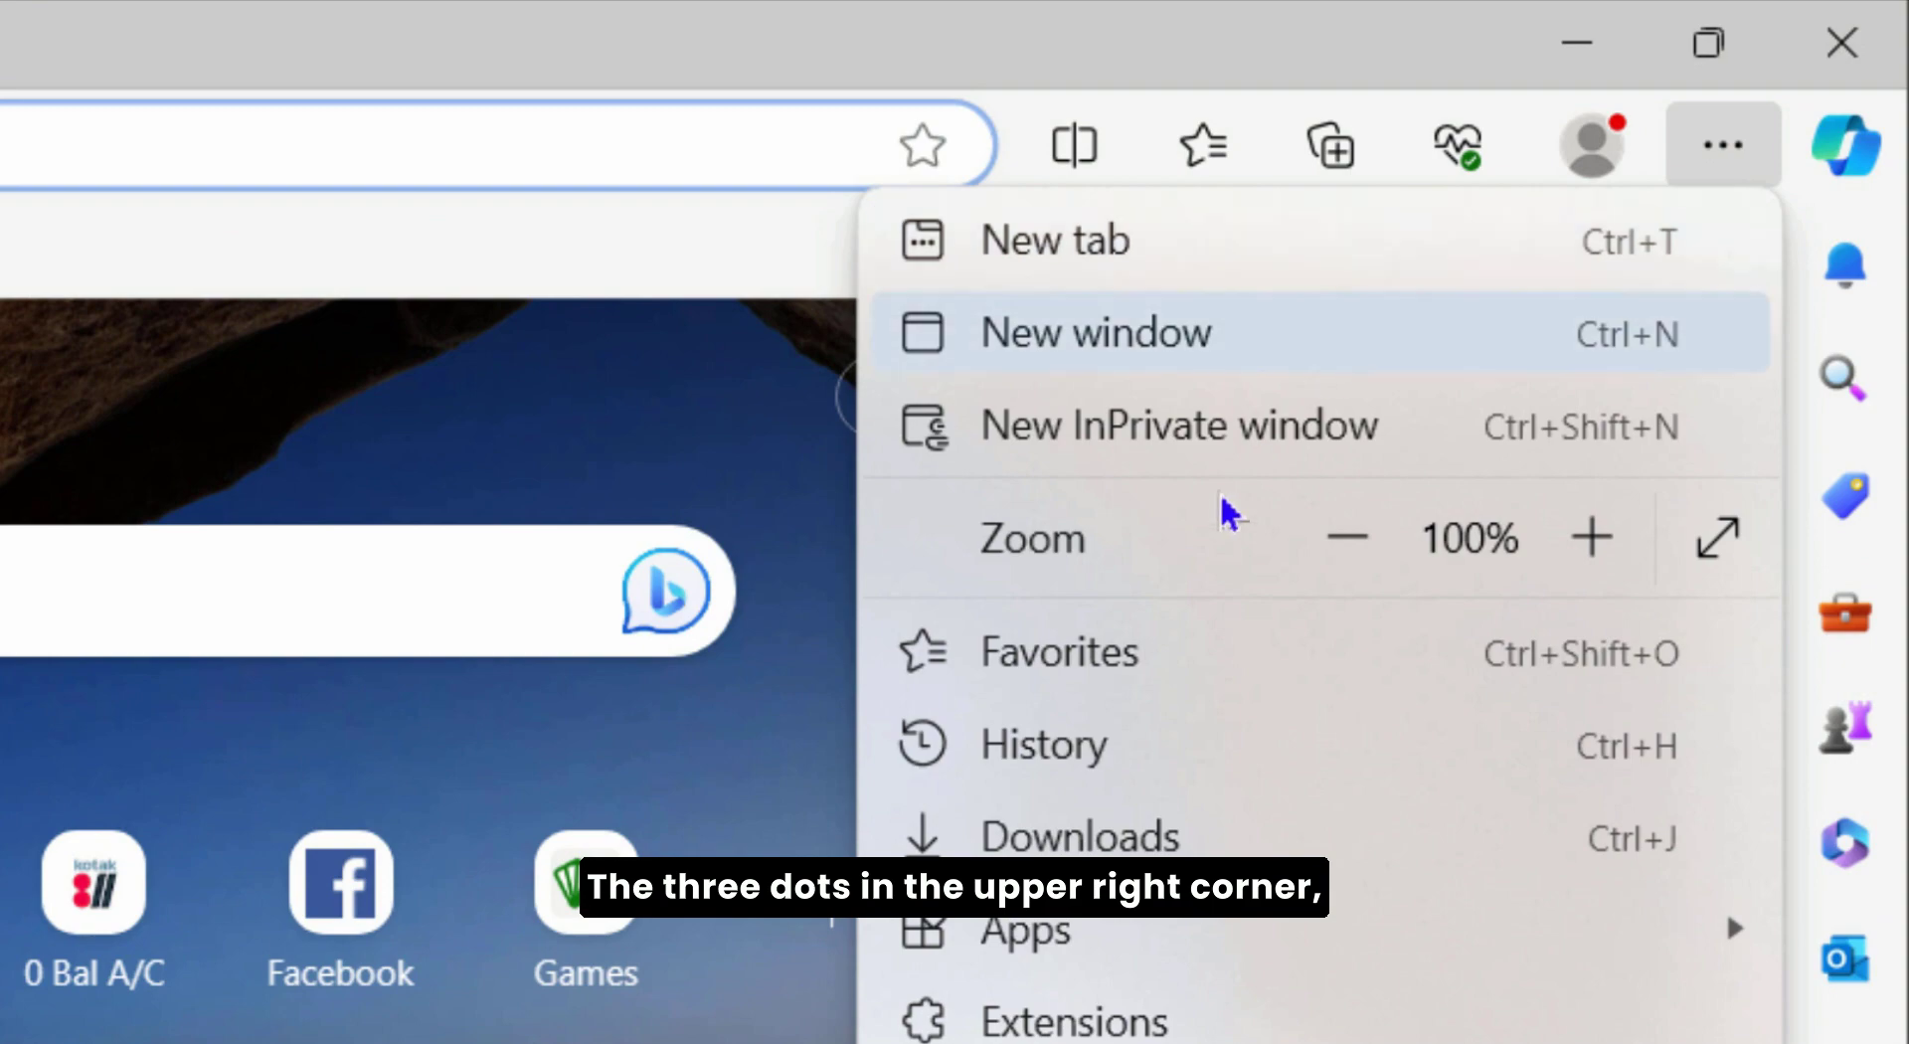
{"action": "left_click", "coordinate": [1474, 682]}
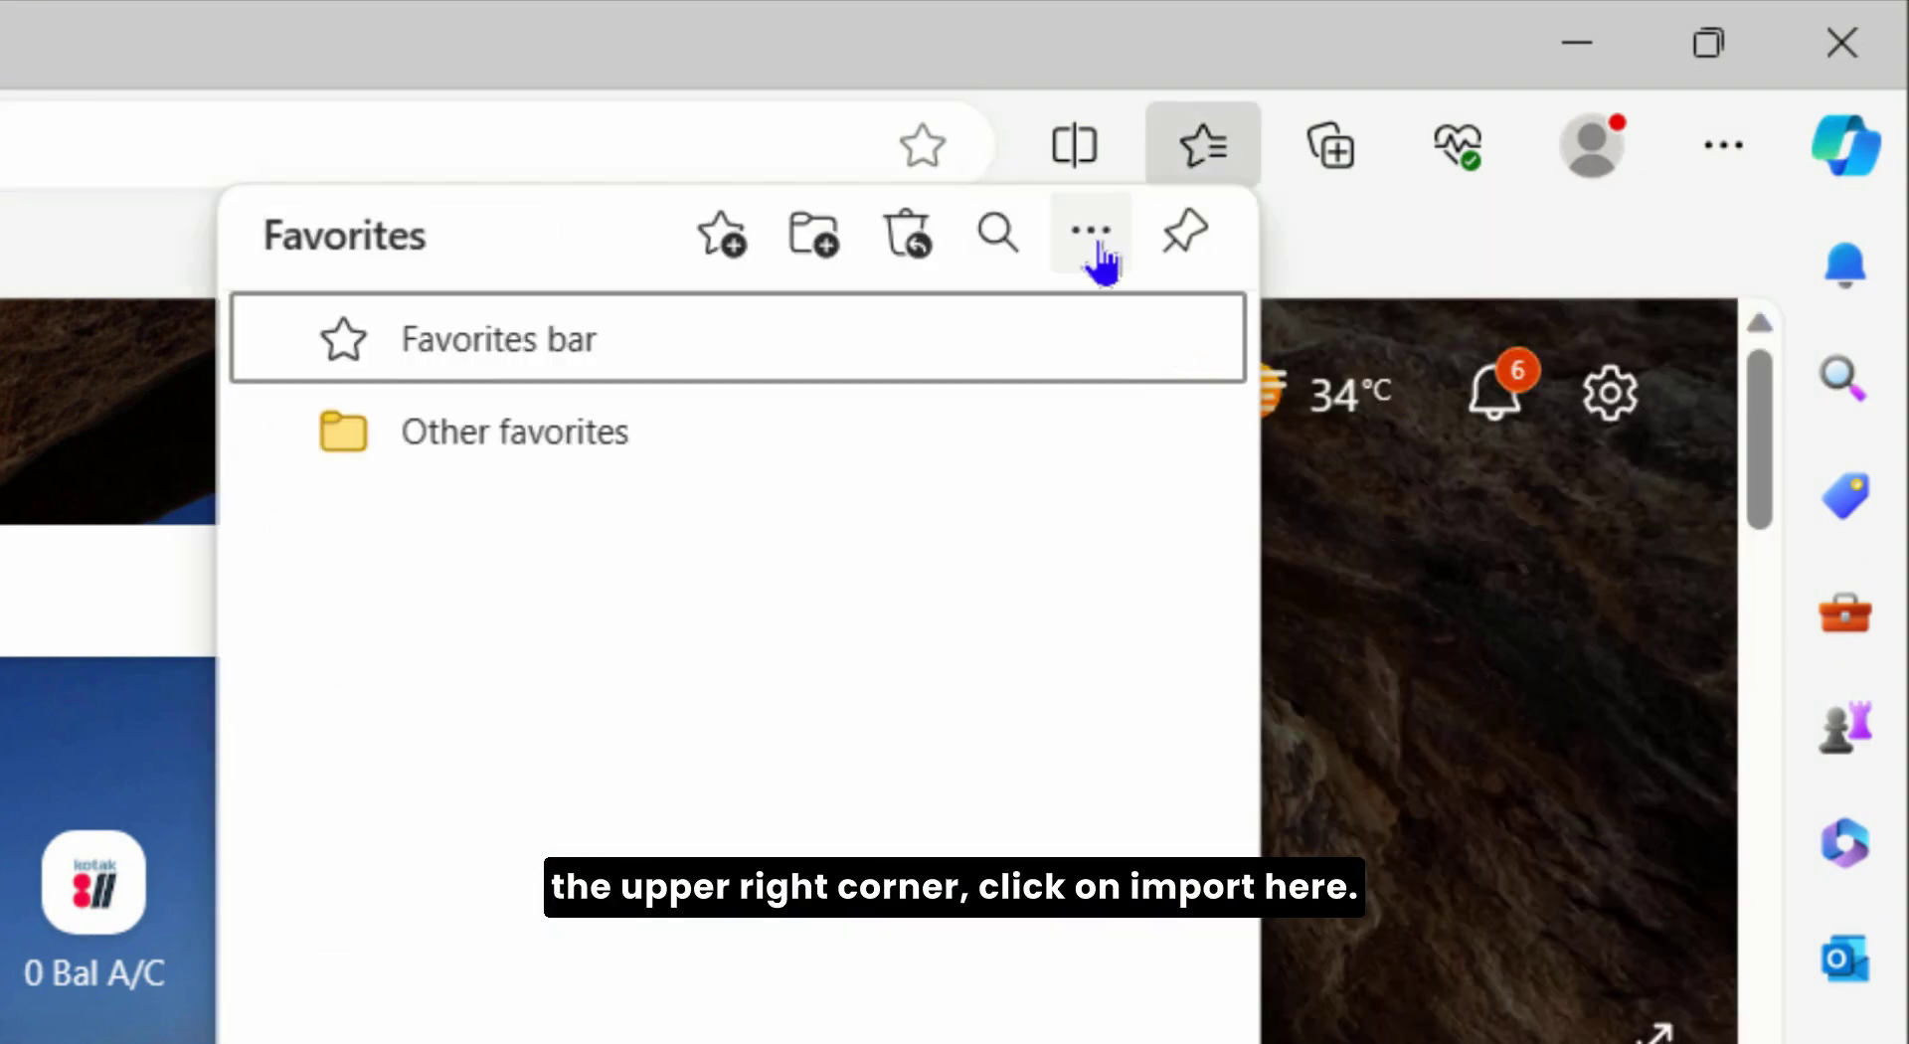
{"action": "left_click", "coordinate": [1092, 238]}
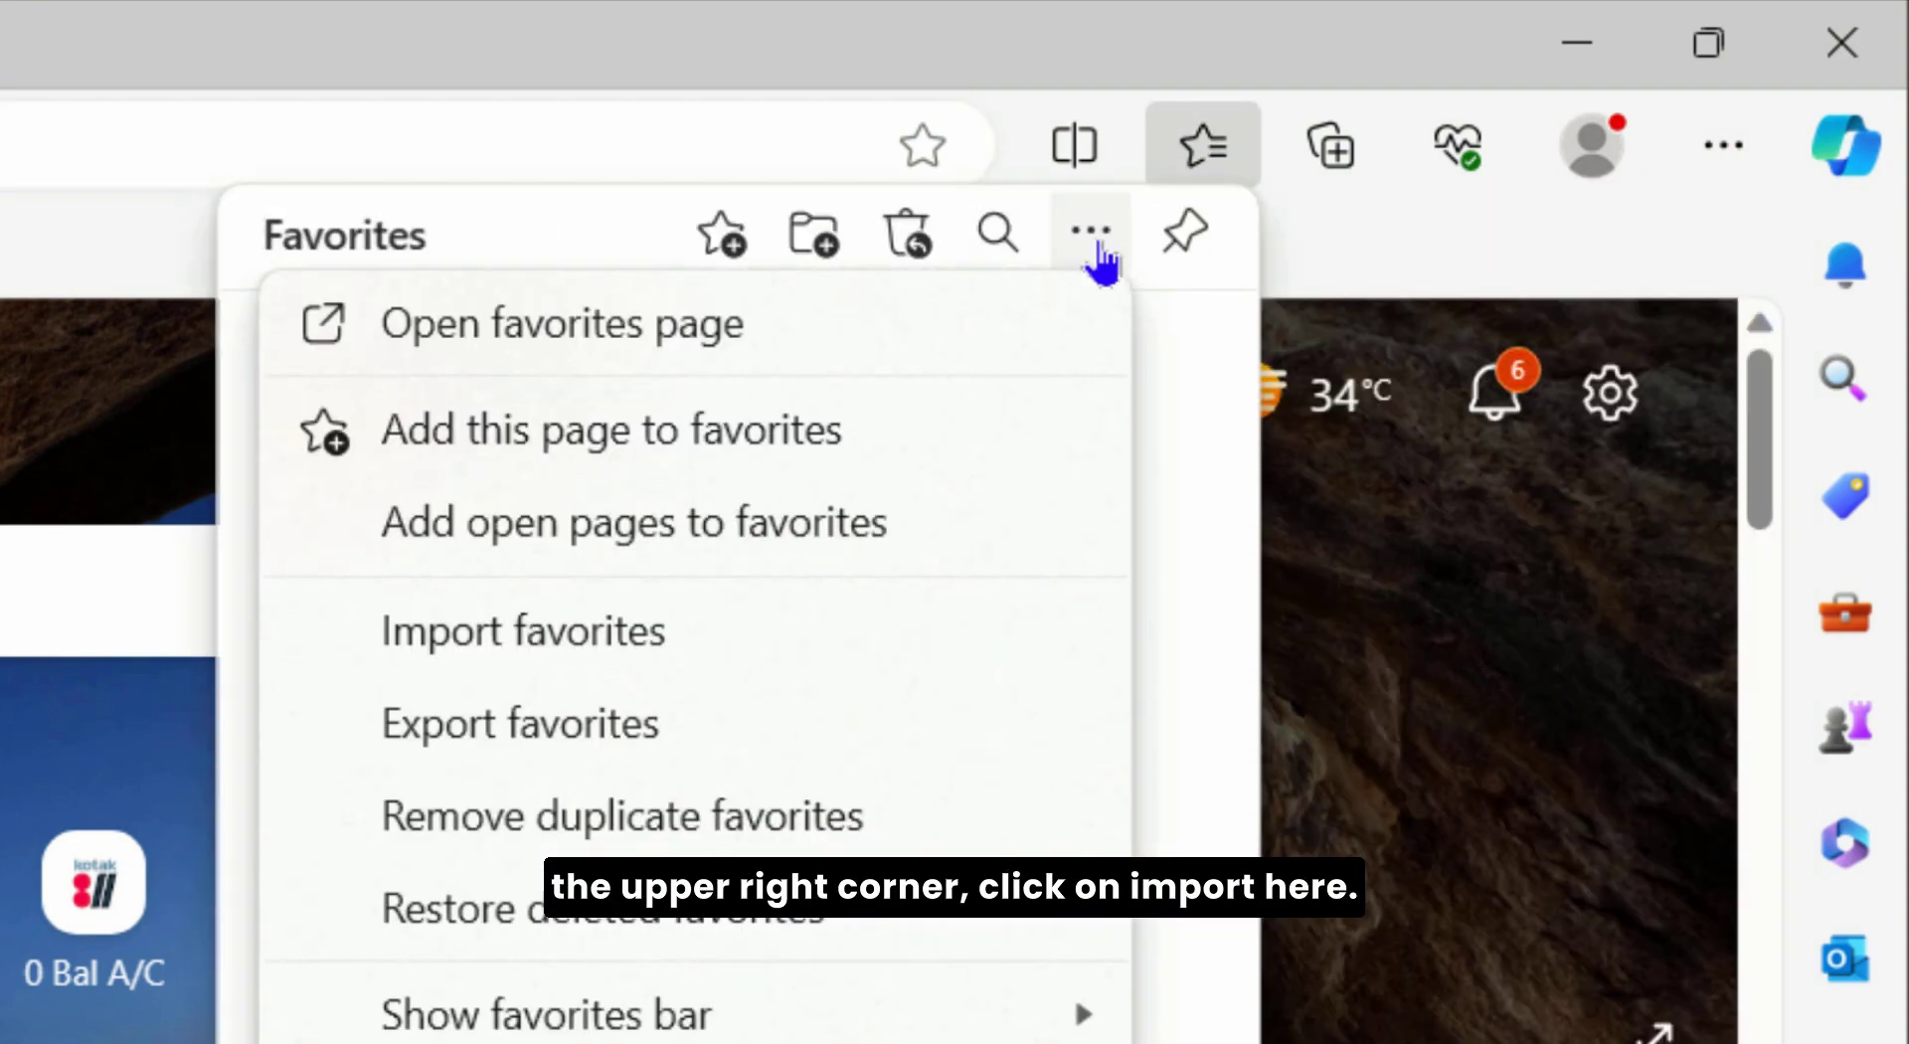
{"action": "left_click", "coordinate": [928, 647]}
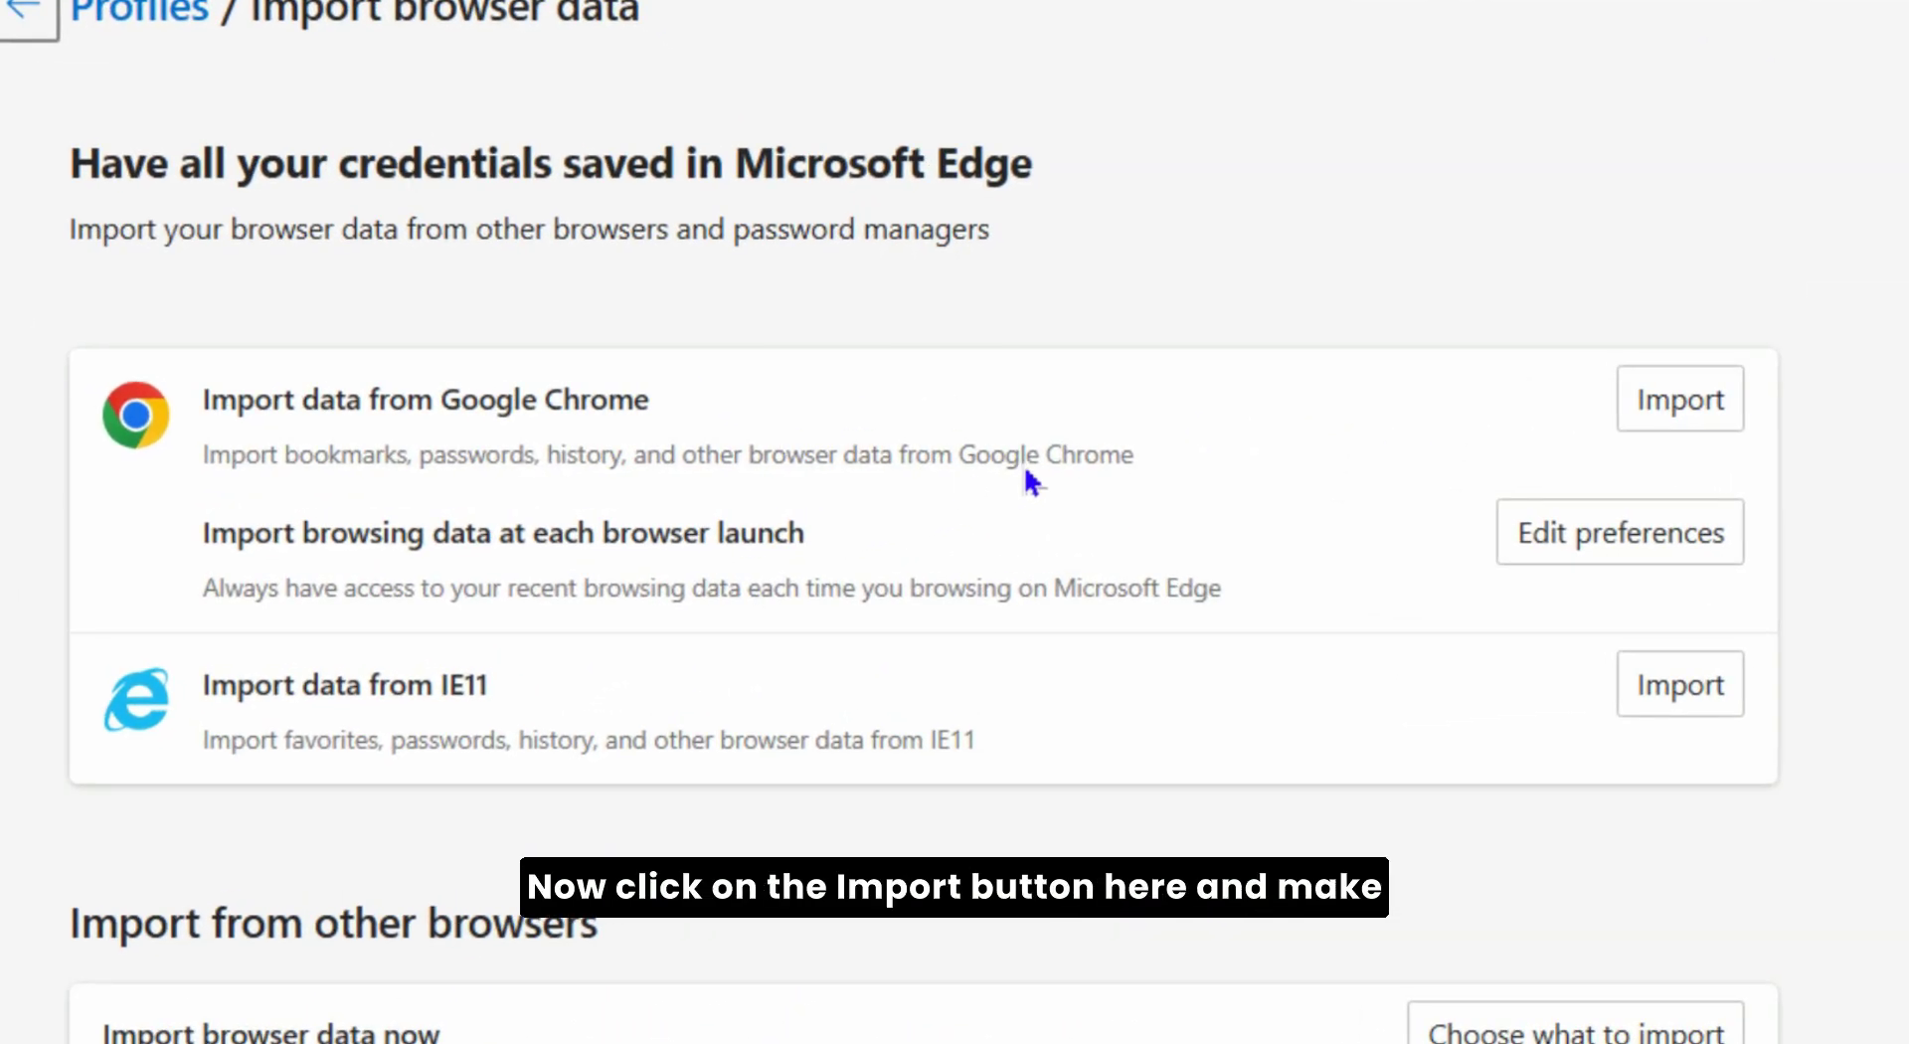
Import only the saved passwords from Google Chrome, profile Person 1, and finish the import.
{"action": "left_click", "coordinate": [1651, 412]}
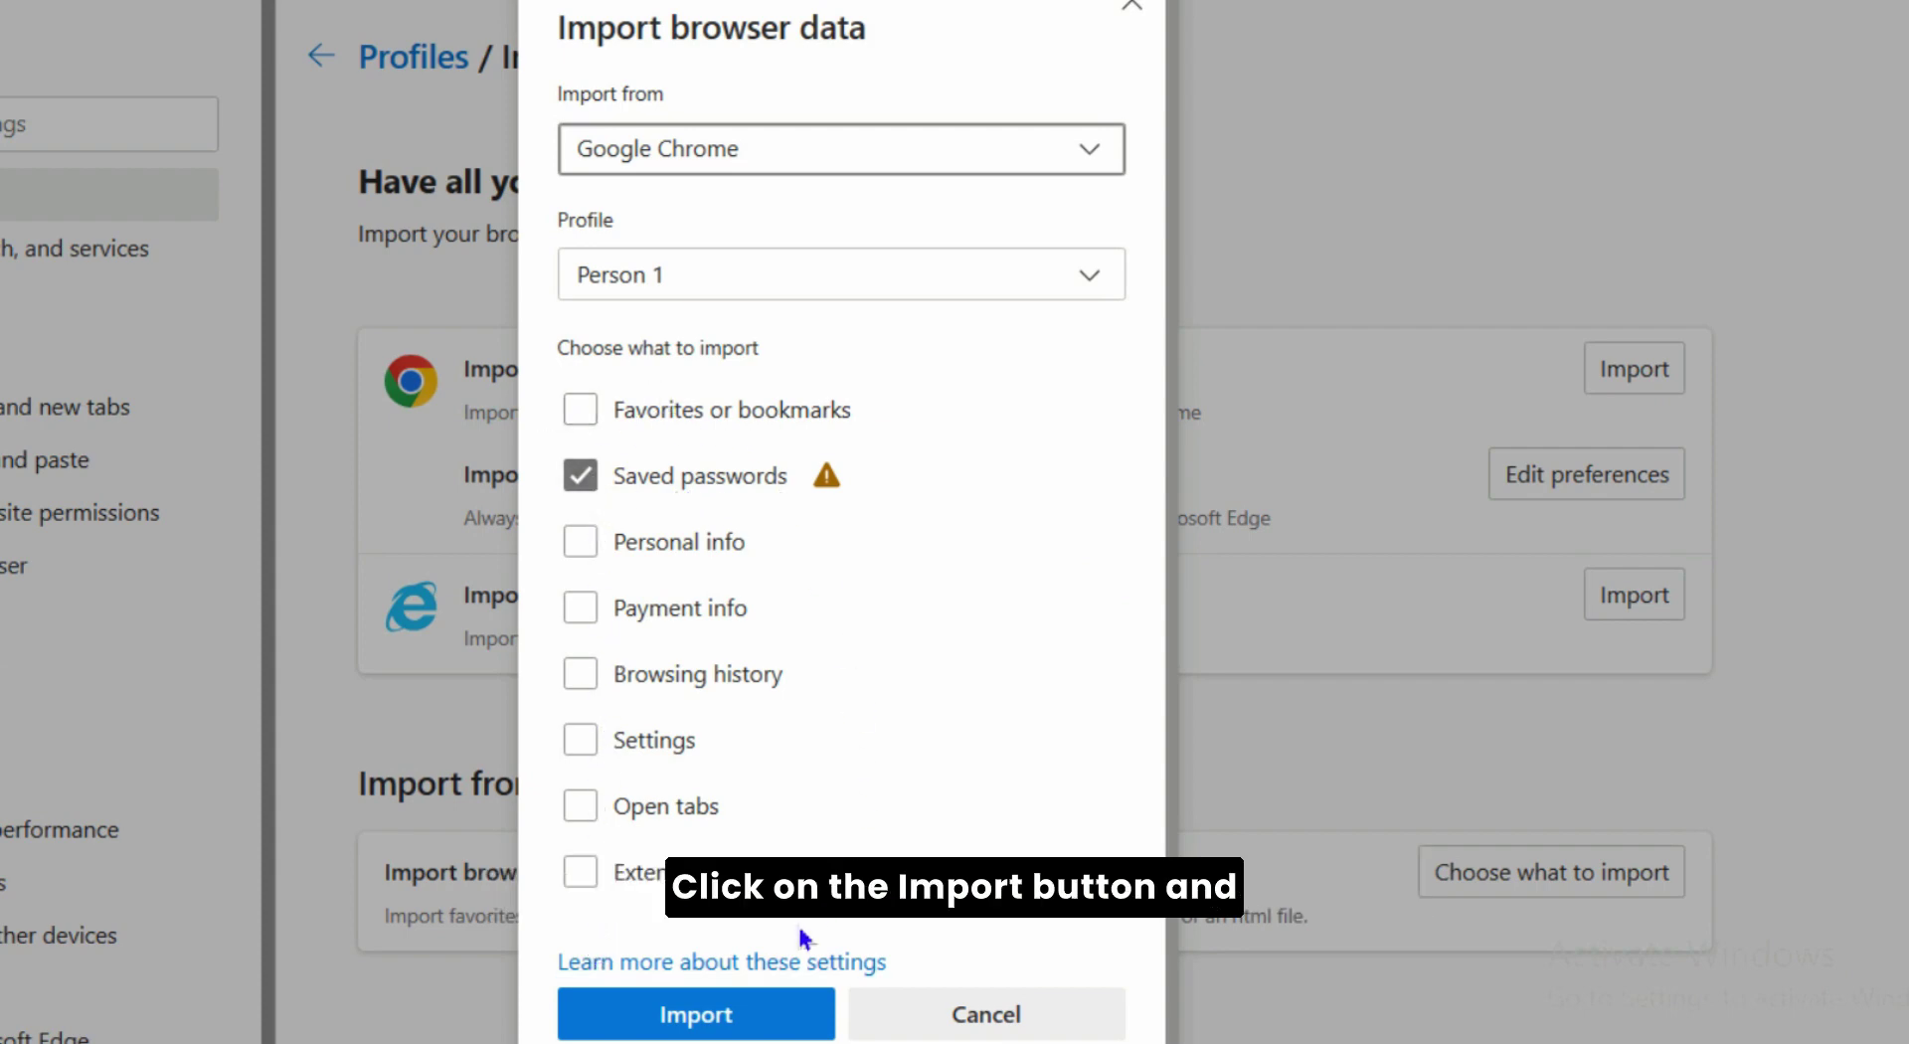
{"action": "left_click", "coordinate": [722, 1024]}
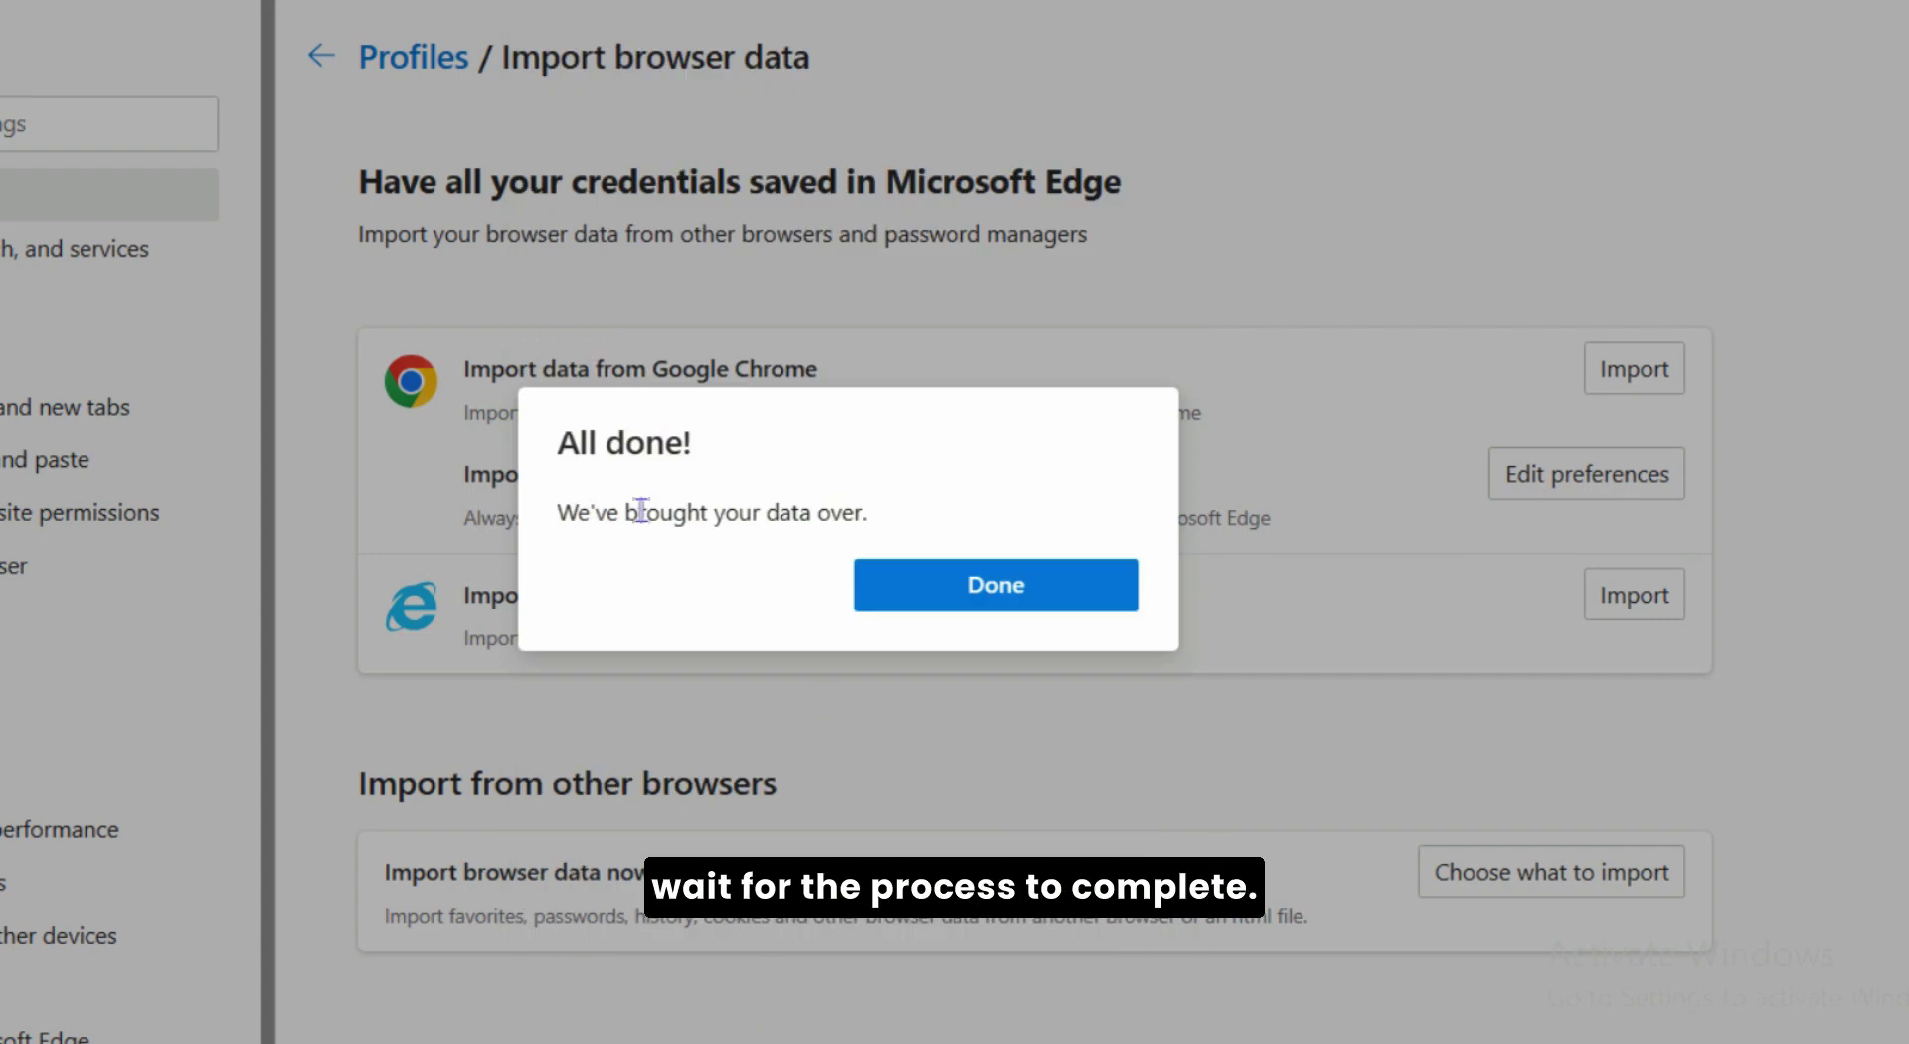
{"action": "left_click", "coordinate": [1039, 606]}
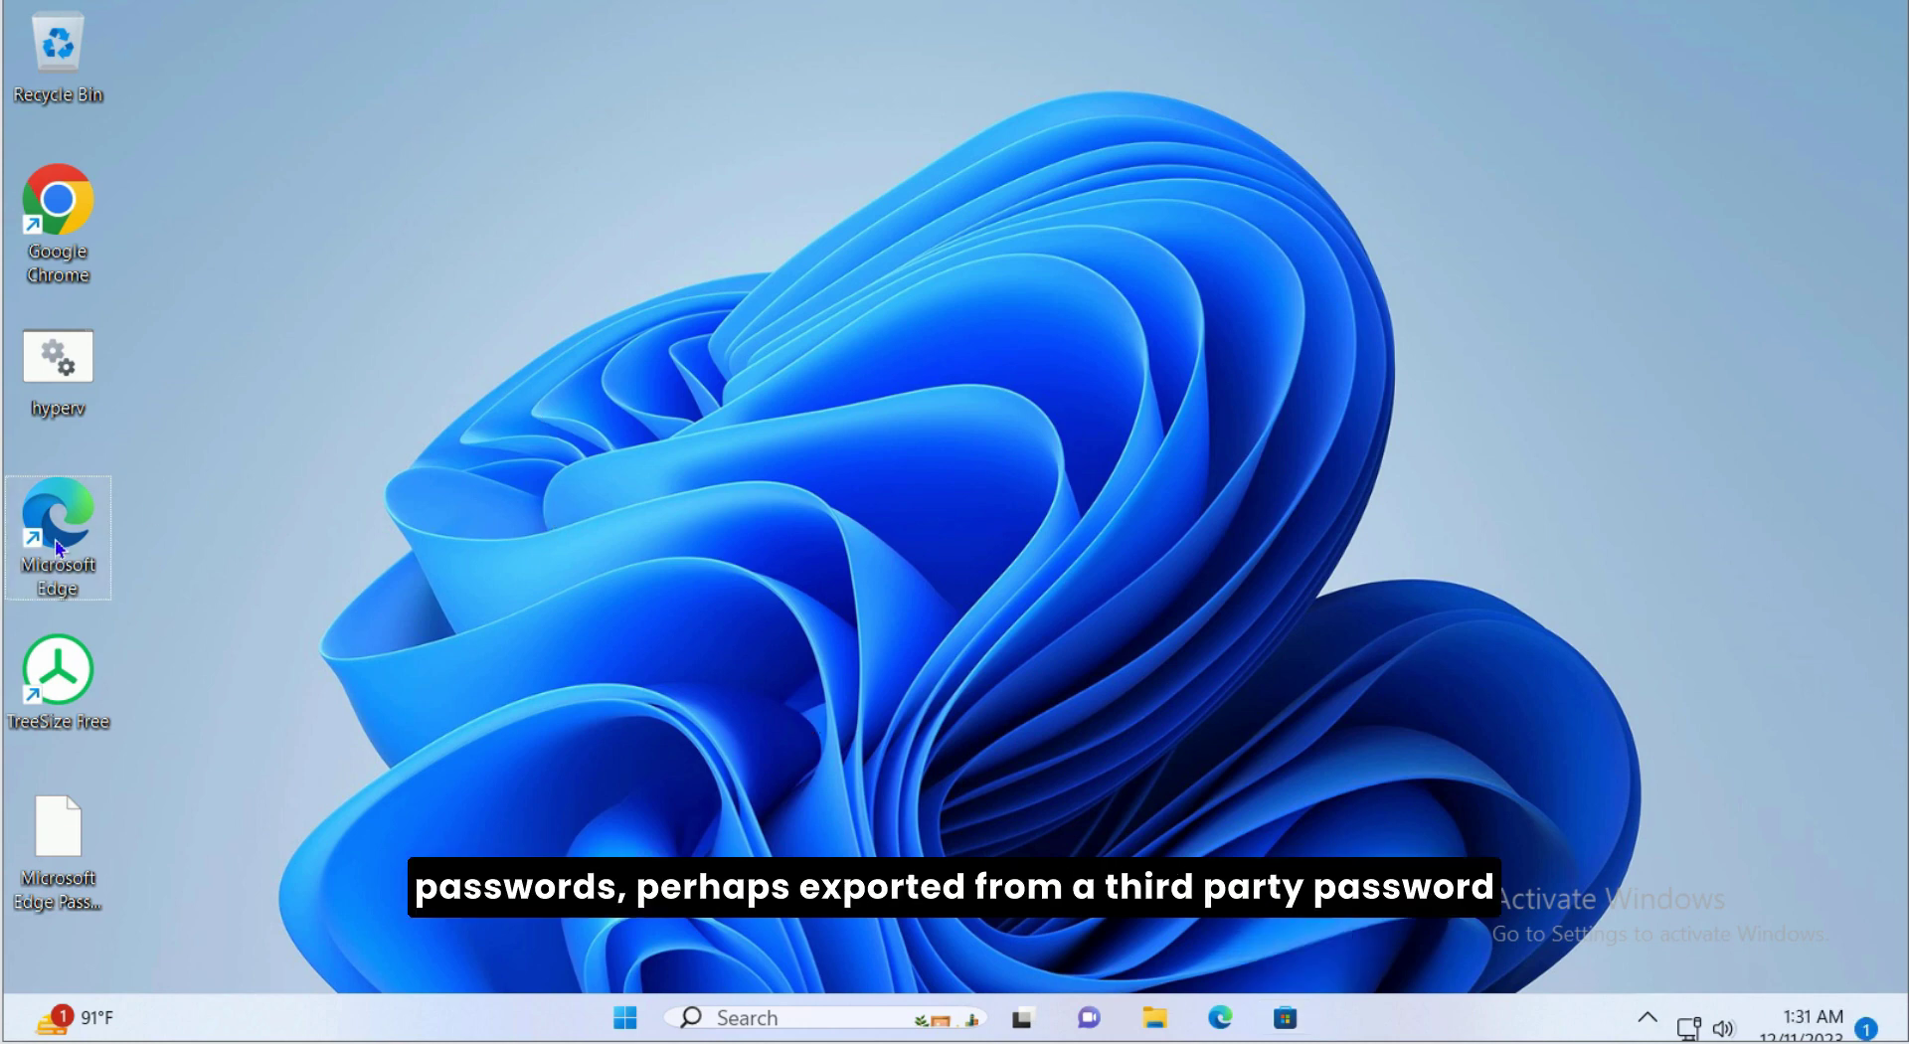
Launch Microsoft Edge, open the profile's passwords in Wallet and start the Import passwords command.
{"action": "double_click", "coordinate": [55, 522]}
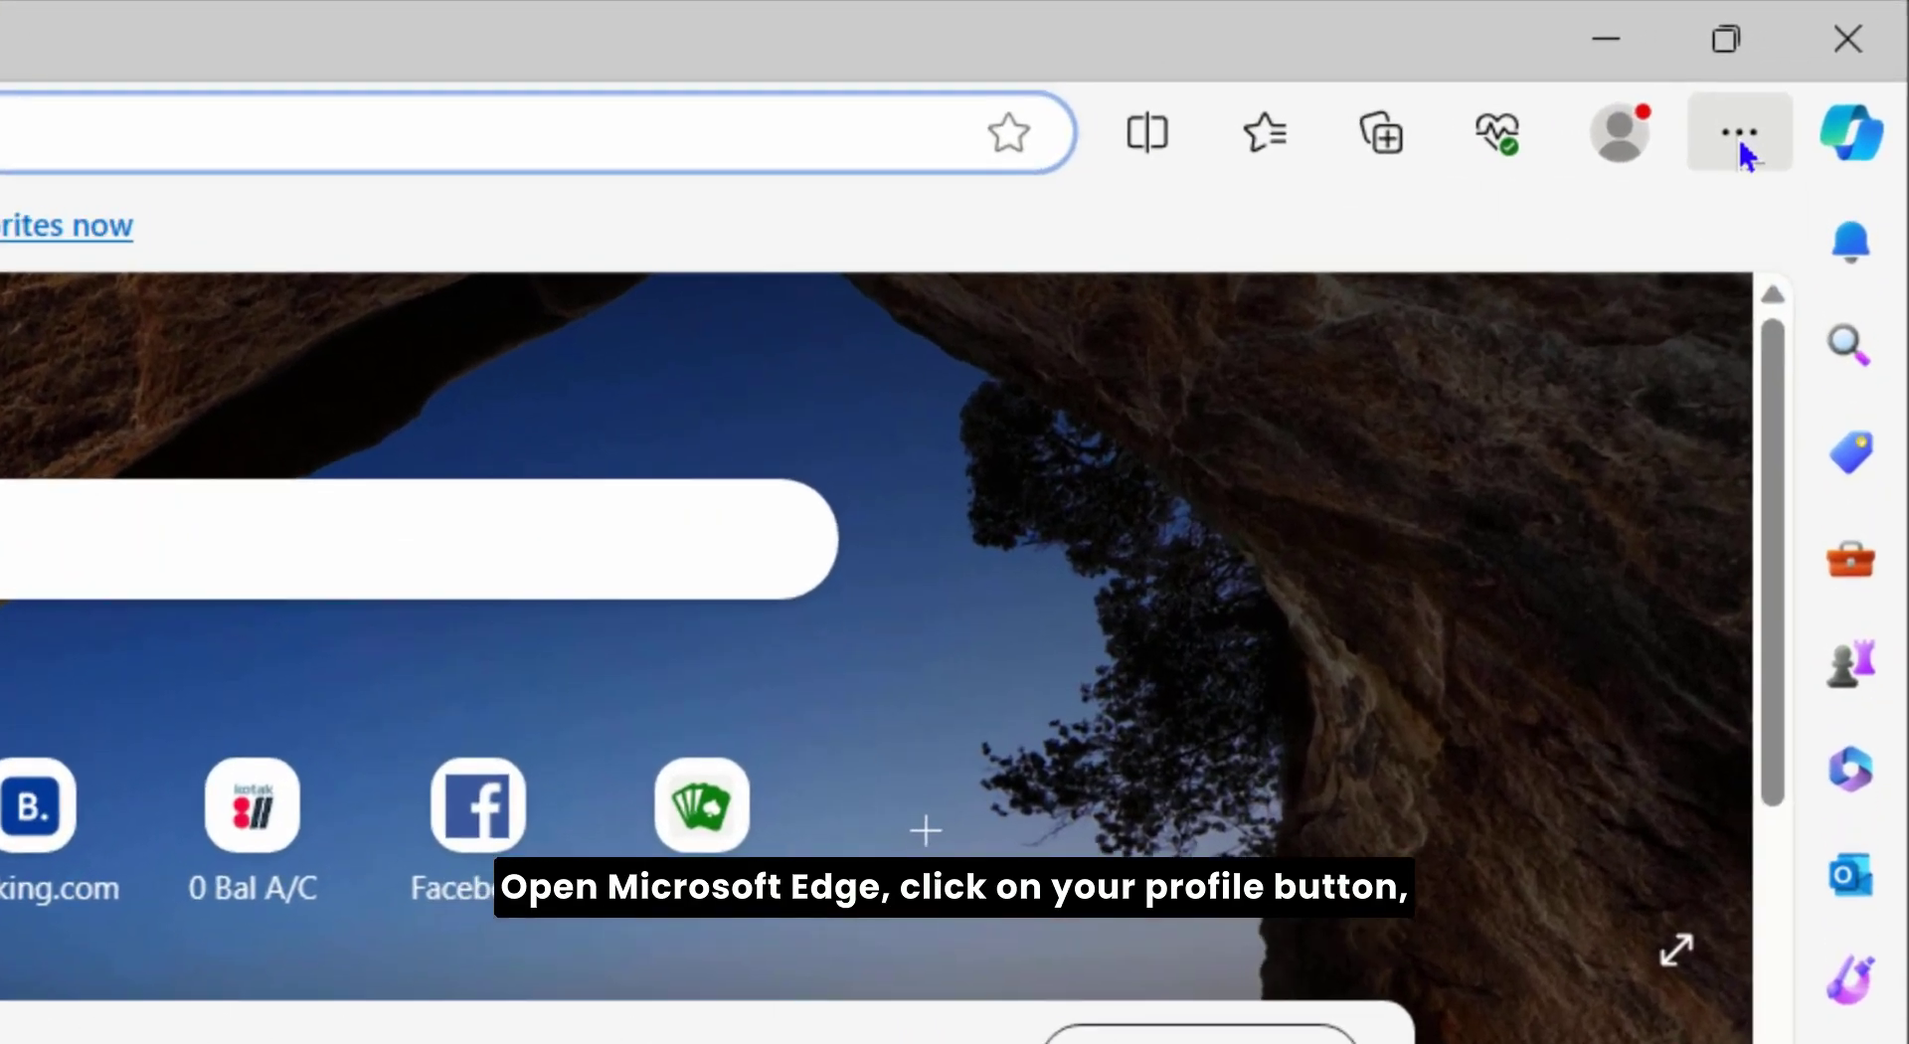
{"action": "left_click", "coordinate": [1738, 140]}
{"action": "left_click", "coordinate": [1615, 134]}
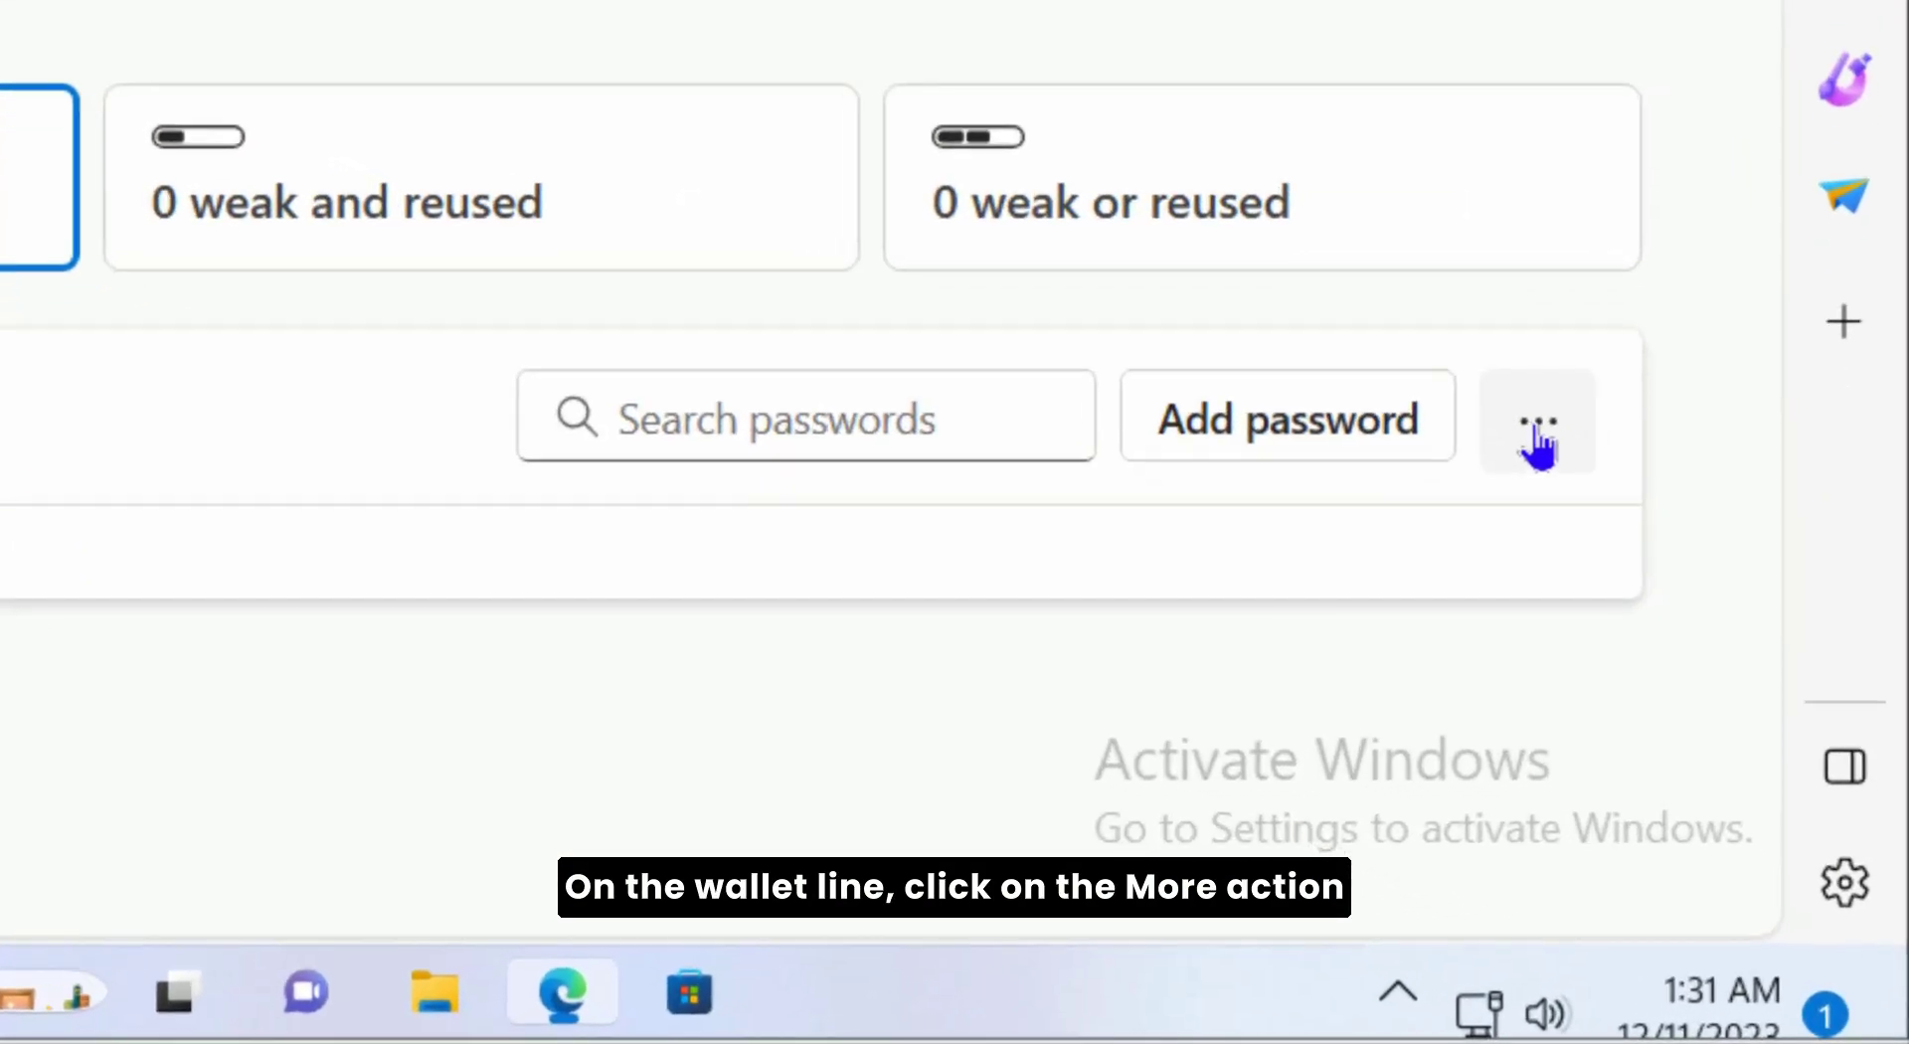
{"action": "left_click", "coordinate": [1715, 728]}
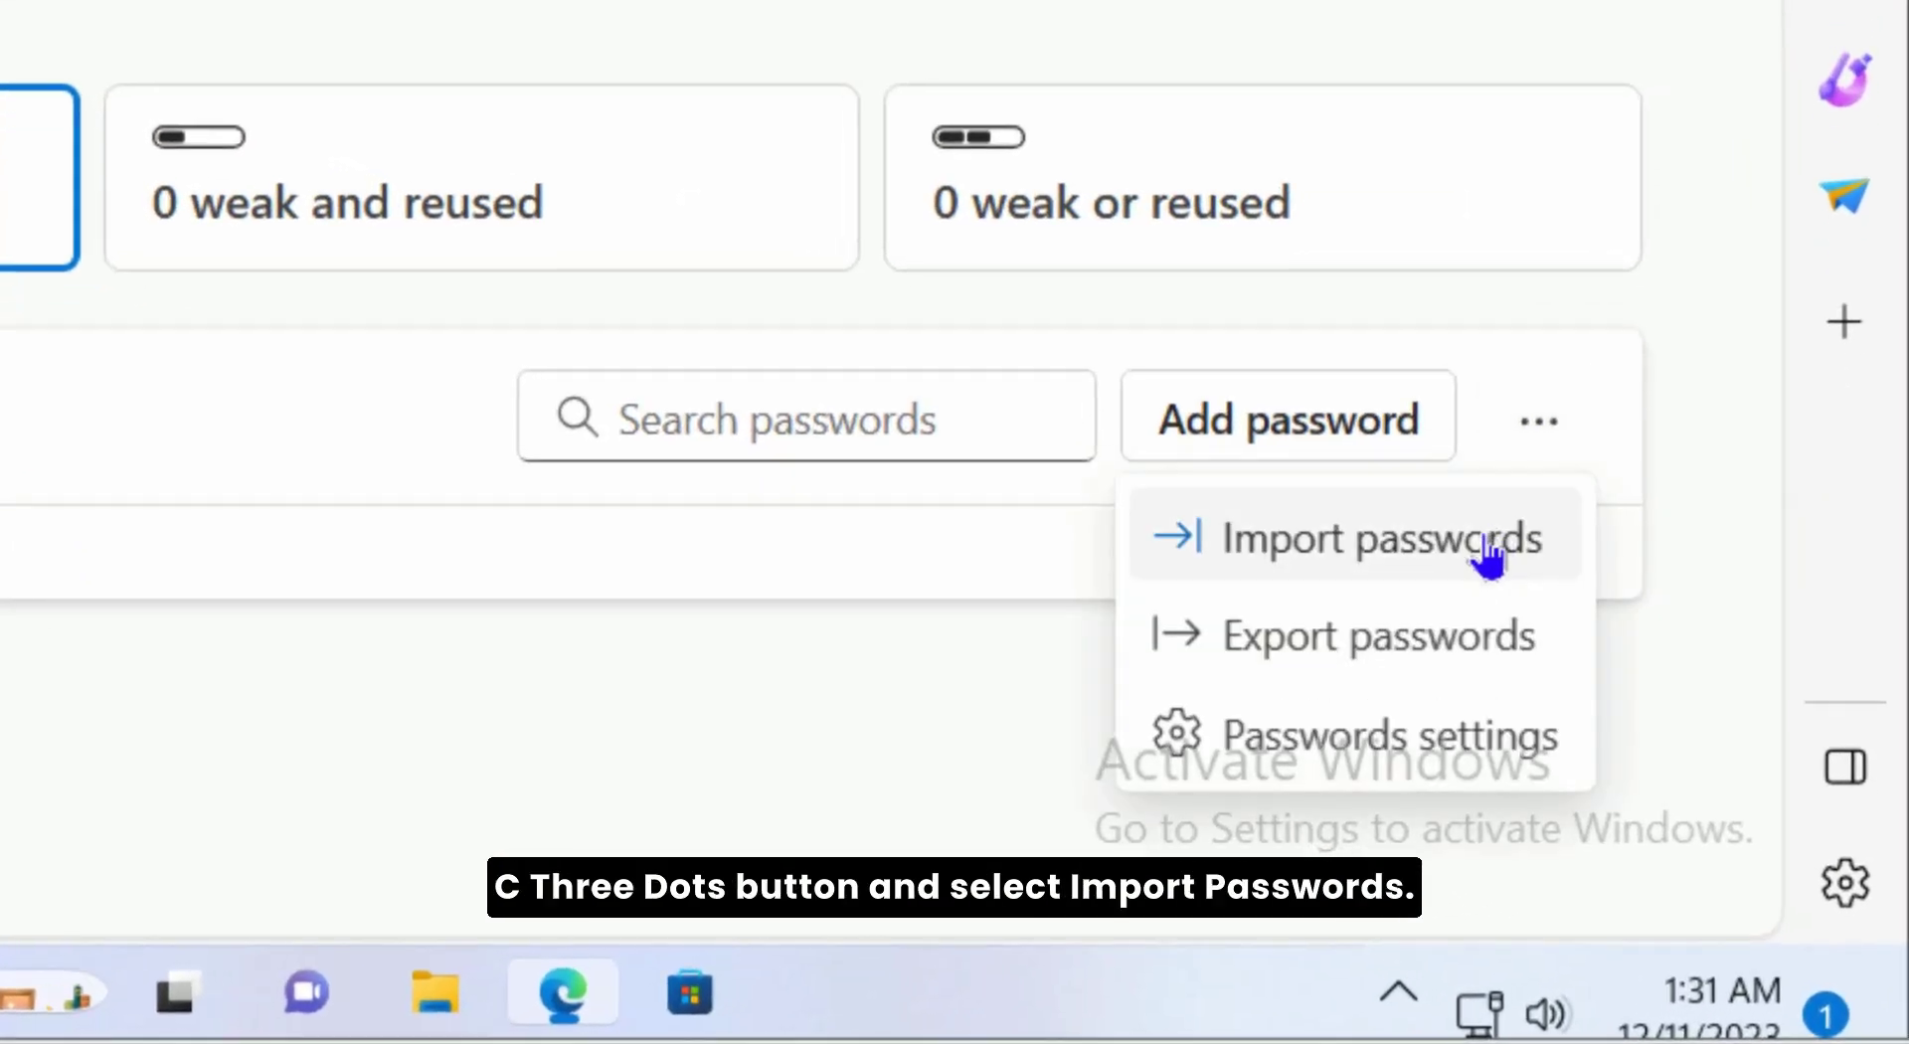
{"action": "left_click", "coordinate": [1491, 559]}
Import passwords from the Passwords CSV file source using Microsoft Edge Passwords.csv on the Desktop, and review the saved passwords list.
{"action": "left_click", "coordinate": [998, 447]}
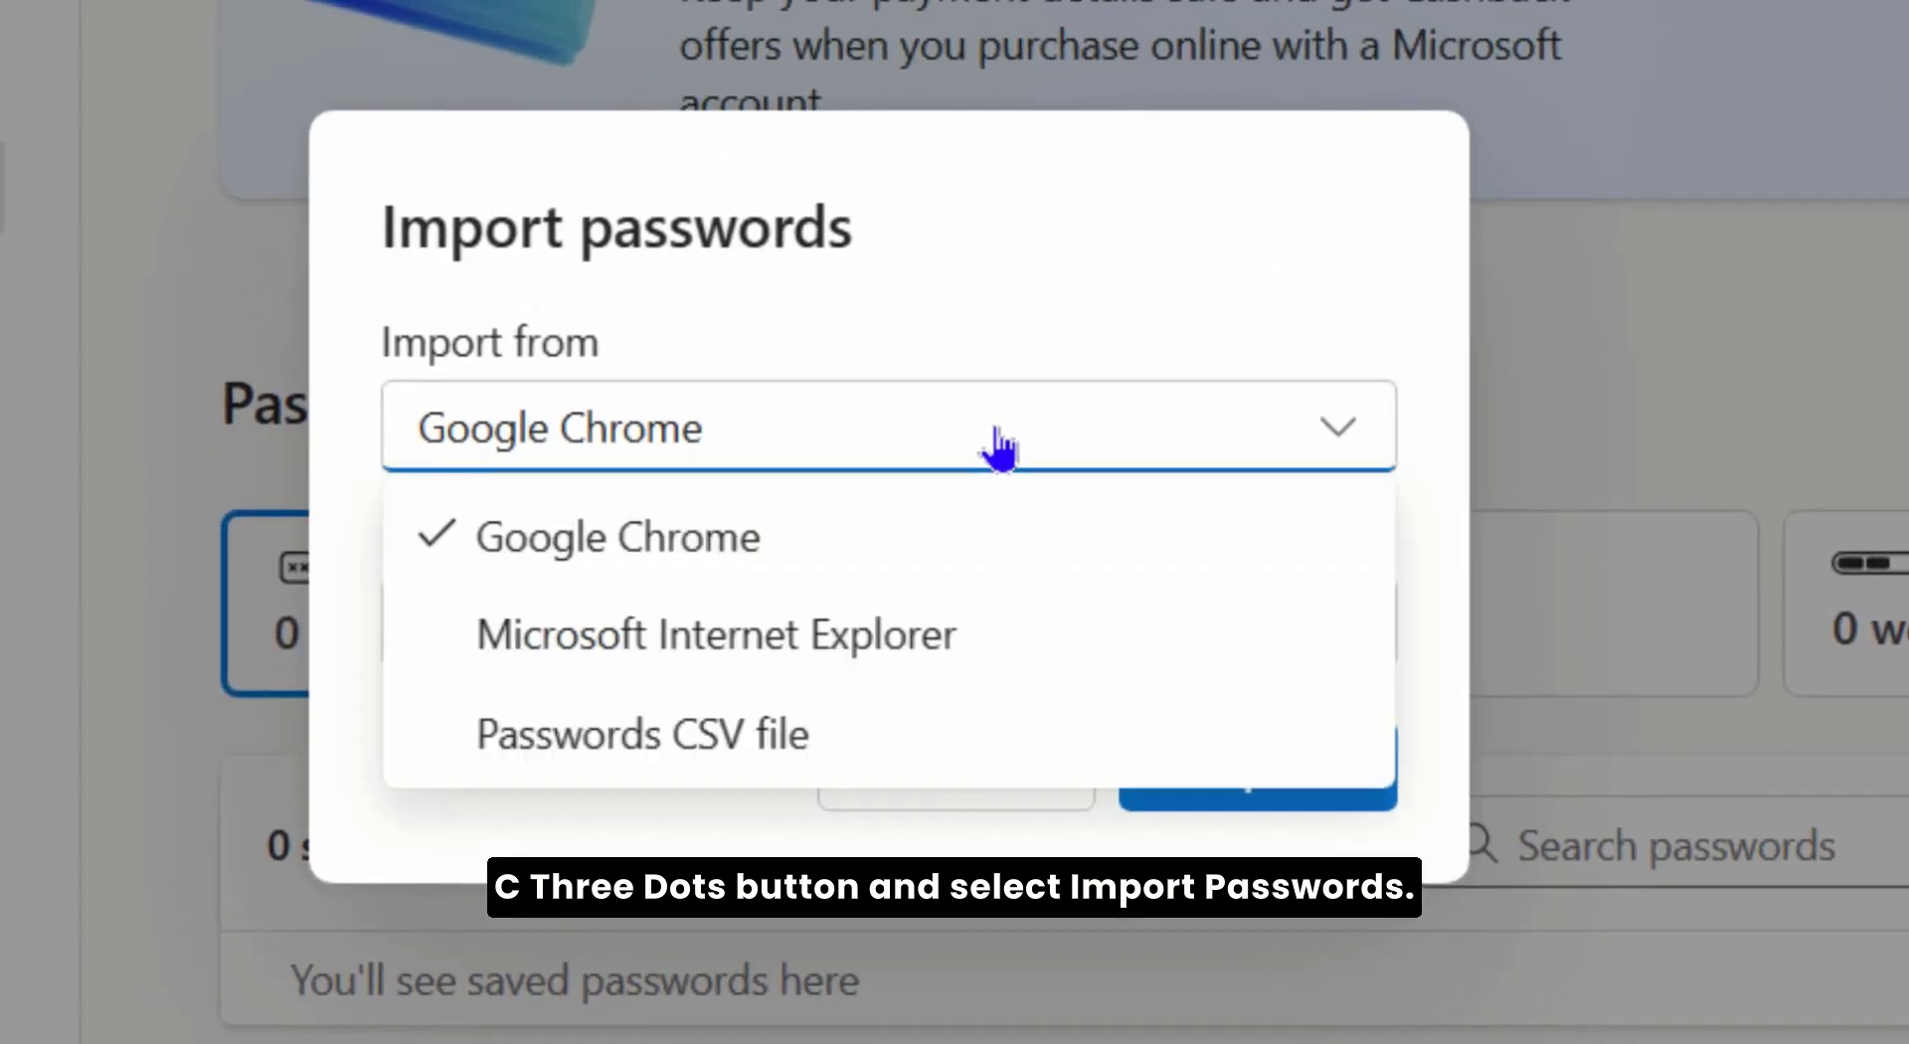
{"action": "left_click", "coordinate": [788, 735]}
{"action": "left_click", "coordinate": [1258, 758]}
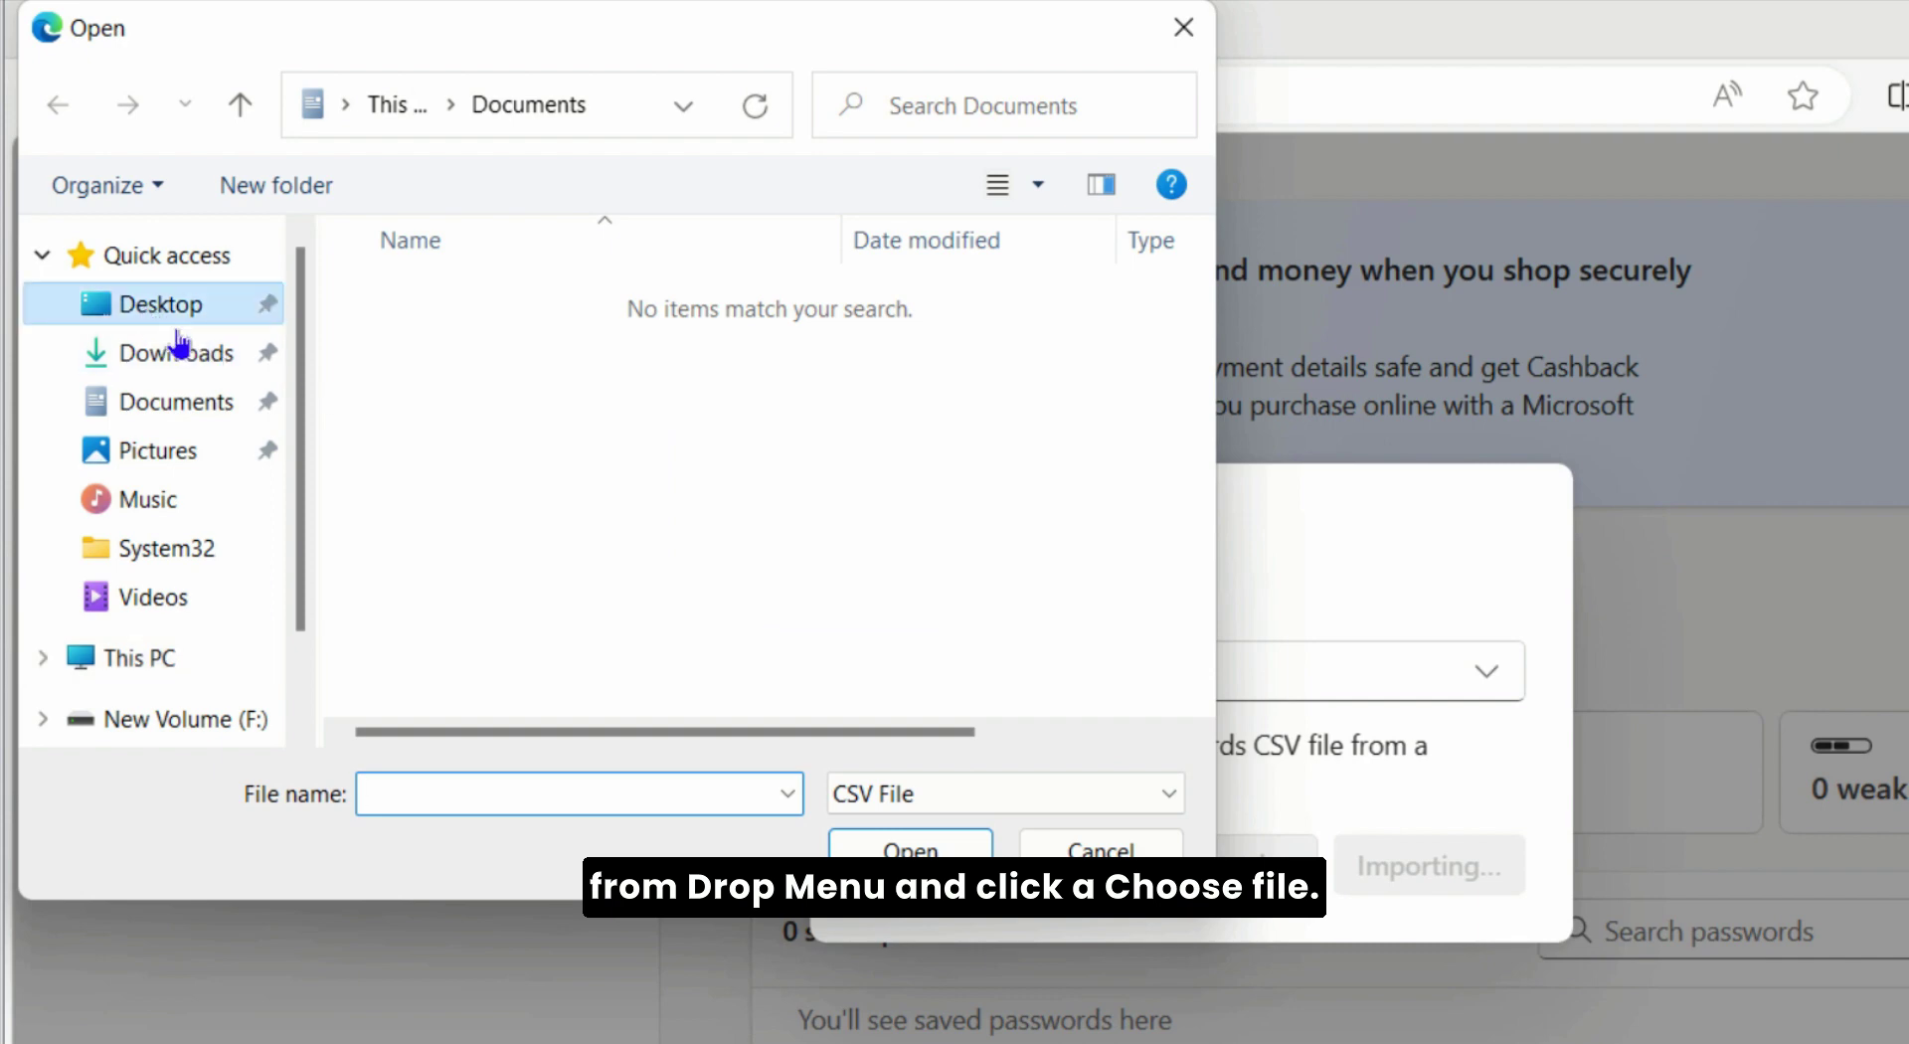
{"action": "left_click", "coordinate": [539, 301]}
{"action": "left_click", "coordinate": [911, 847]}
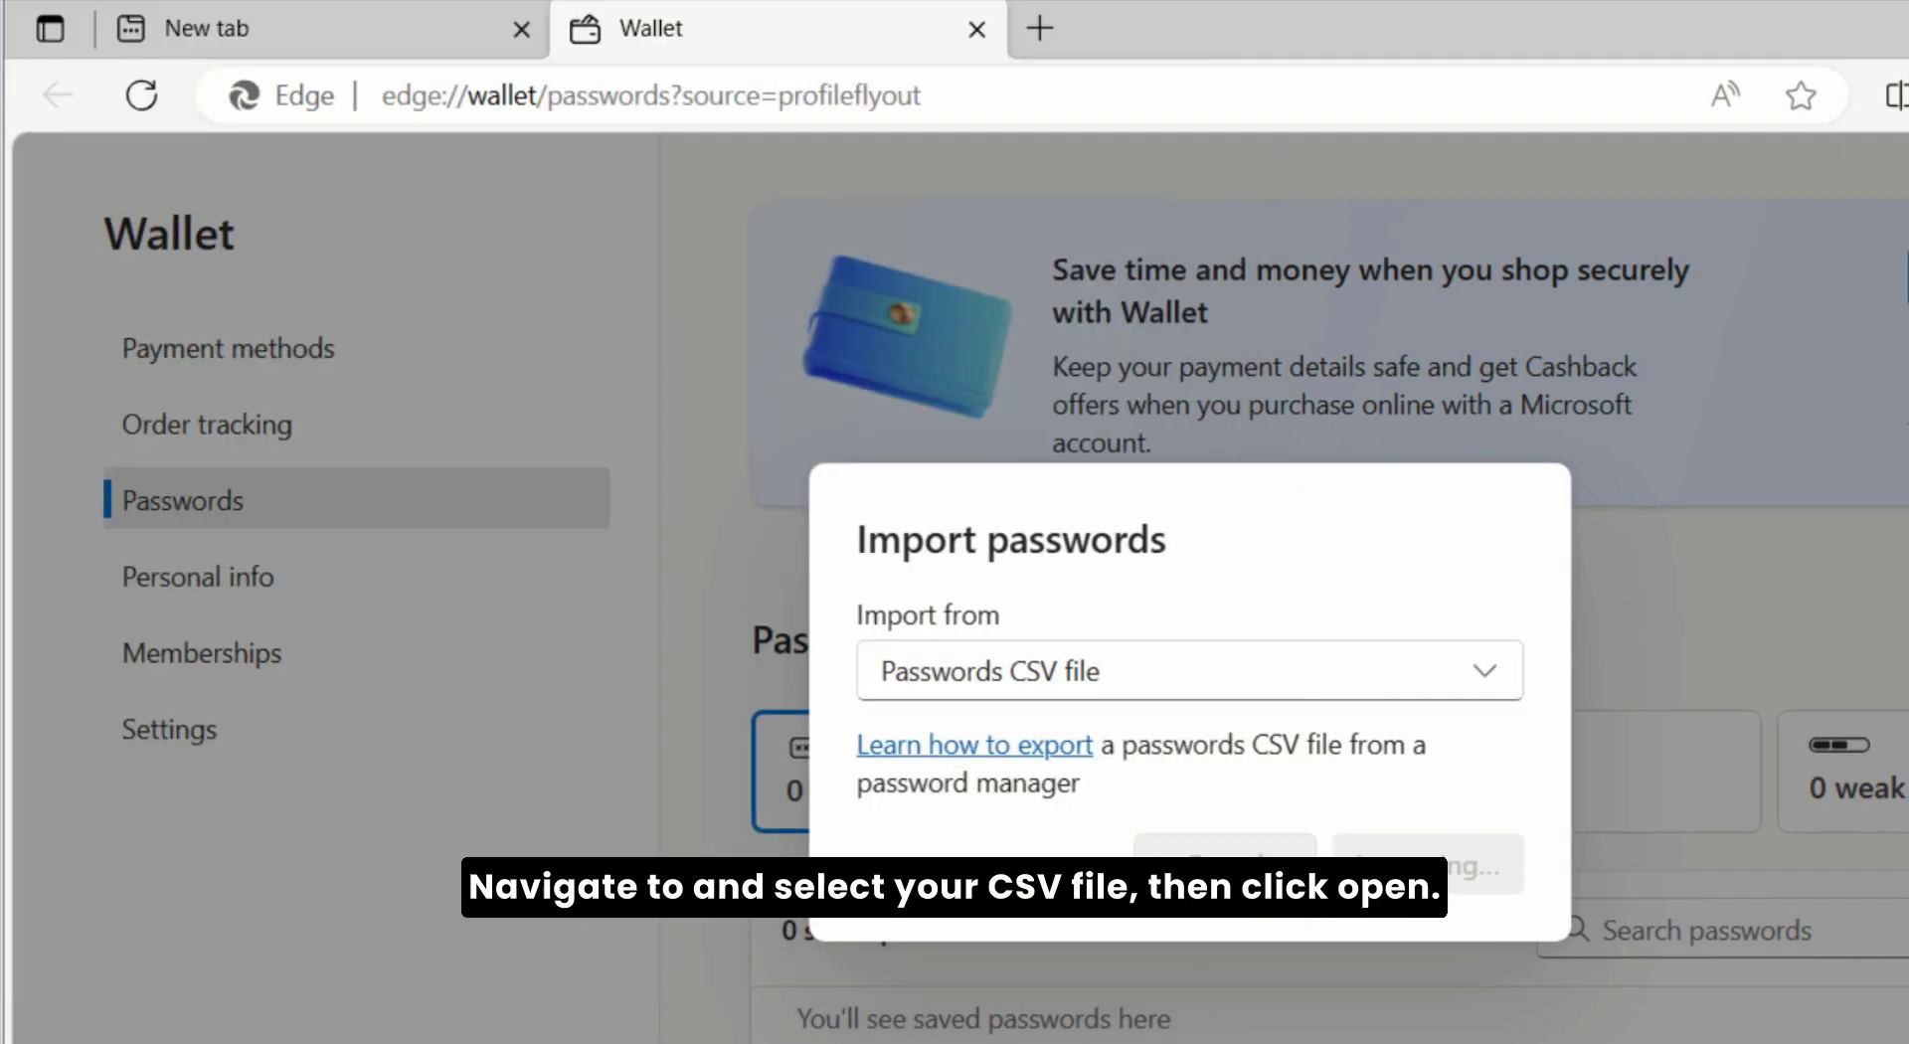
{"action": "left_click", "coordinate": [1116, 609]}
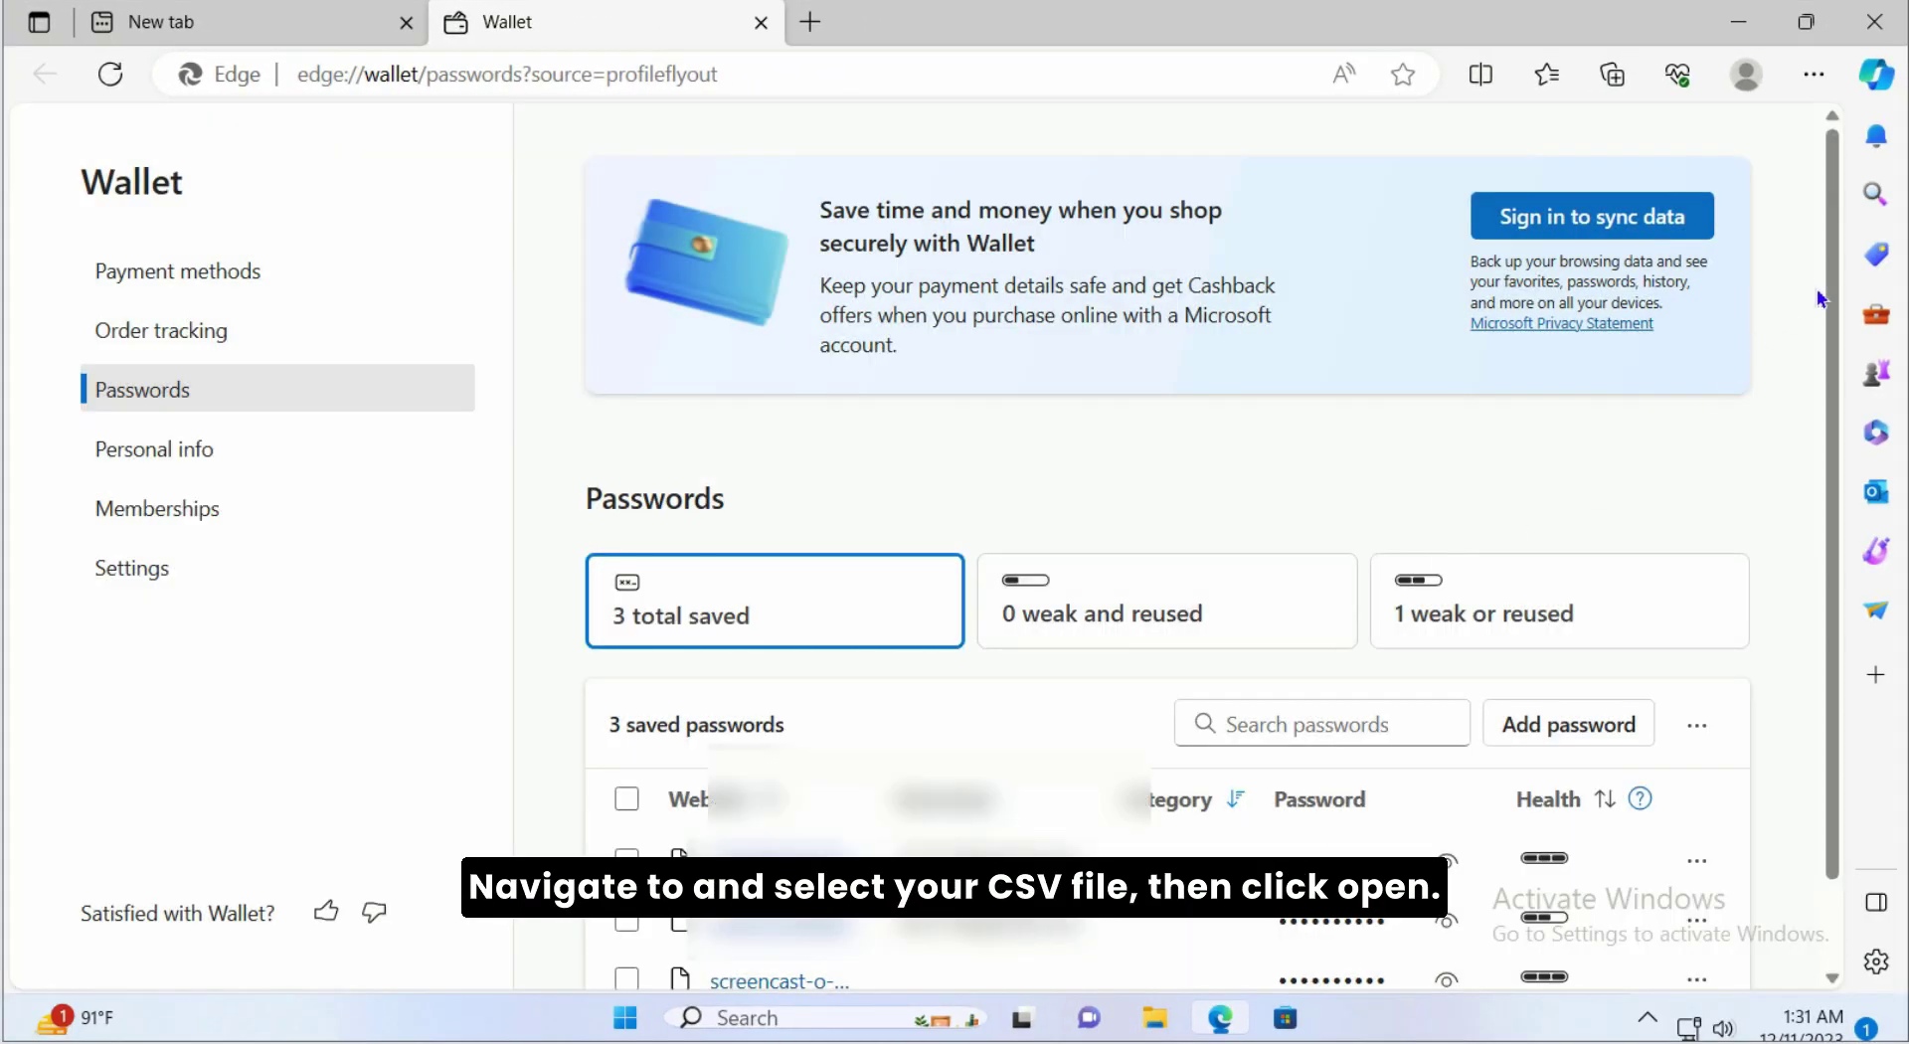
{"action": "scroll", "coordinate": [1822, 284], "scroll_direction": "down", "scroll_amount": 1}
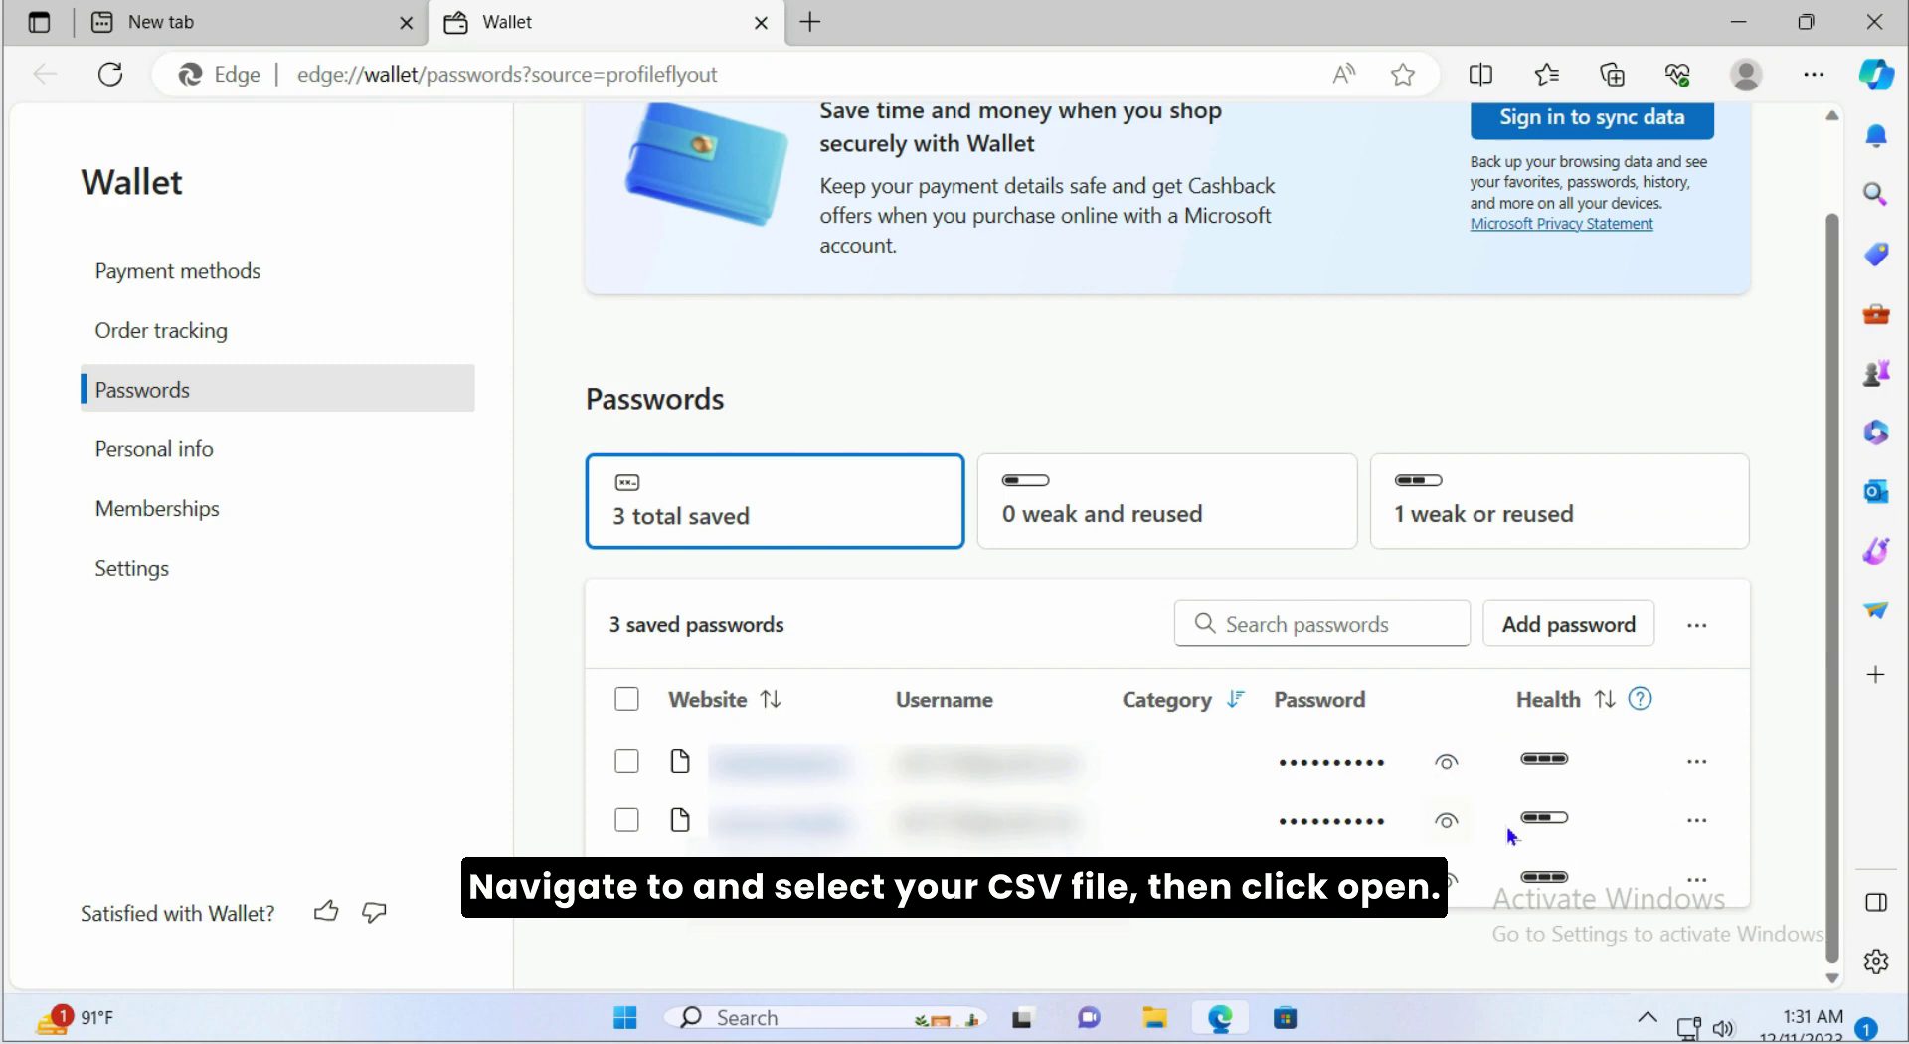
{"action": "scroll", "coordinate": [1591, 464], "scroll_direction": "up", "scroll_amount": 1}
{"action": "scroll", "coordinate": [1534, 652], "scroll_direction": "down", "scroll_amount": 1}
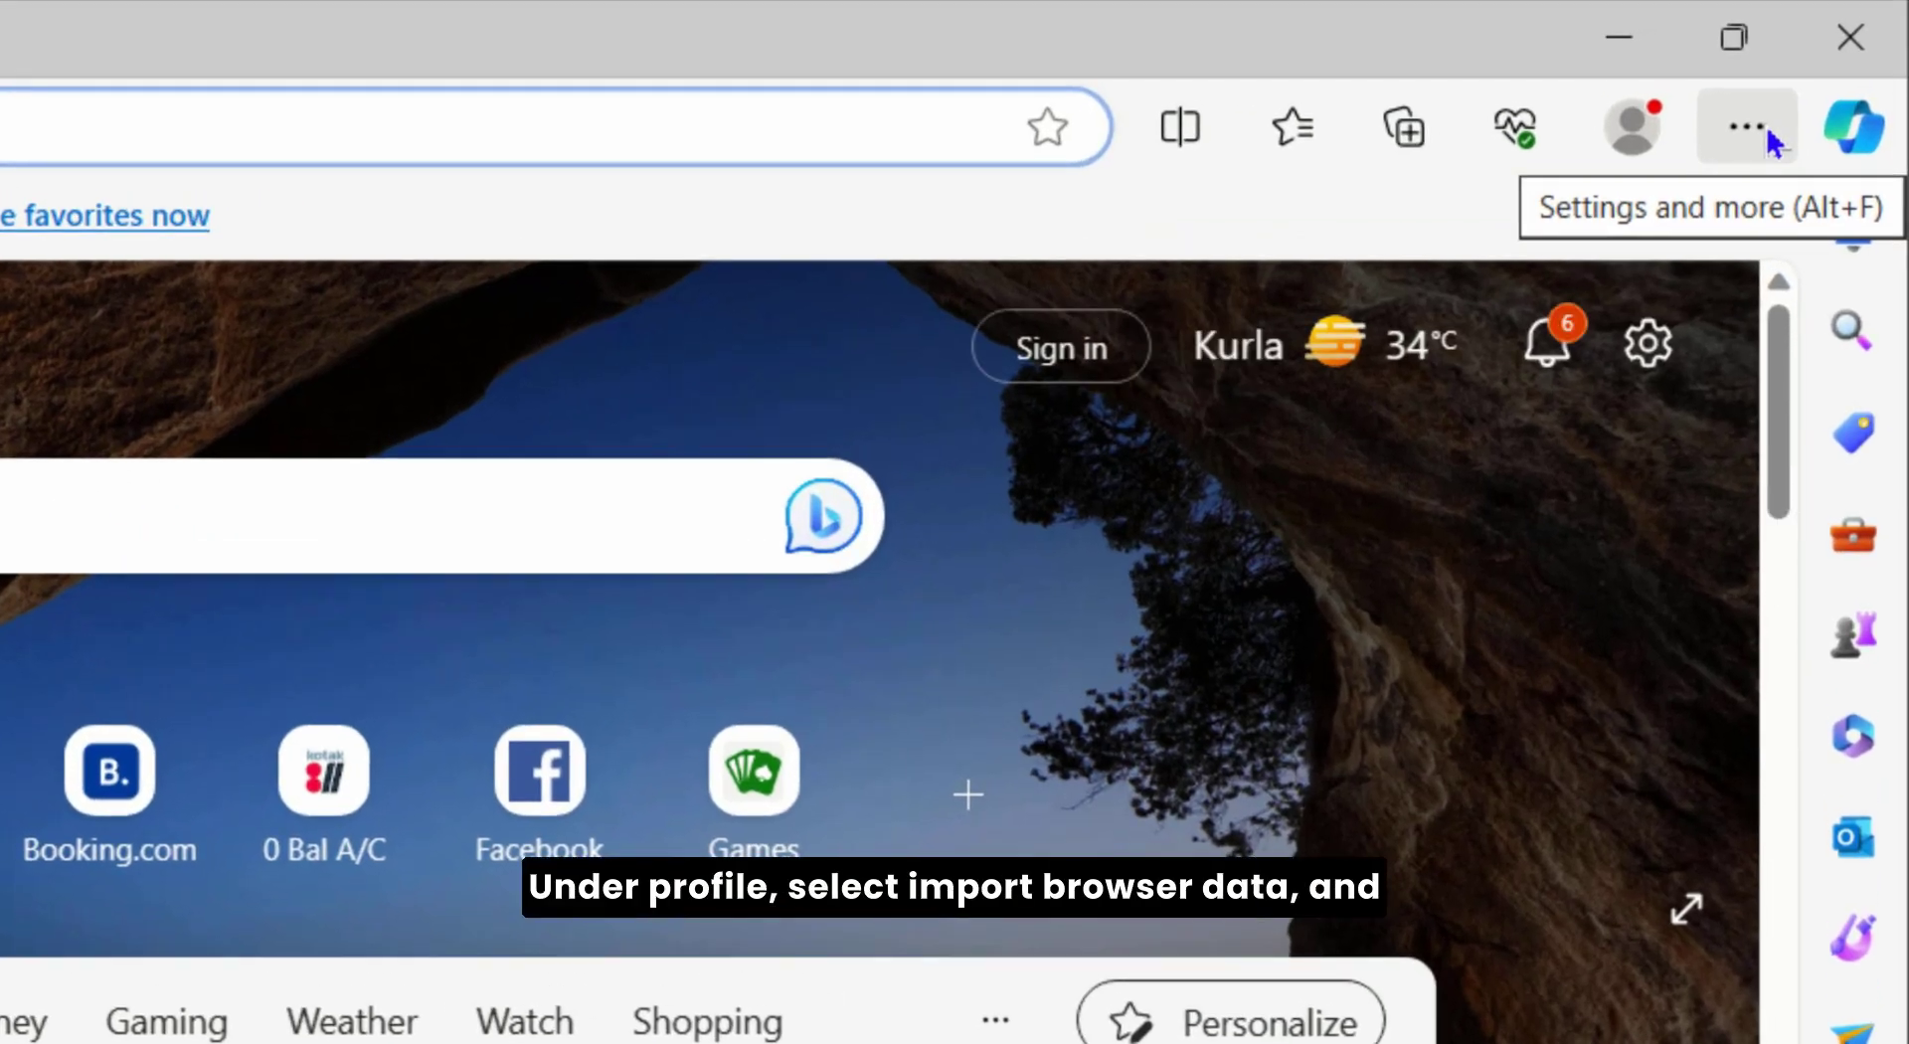
Open Import browser data in the profile settings and start importing passwords from other password managers.
{"action": "left_click", "coordinate": [1766, 125]}
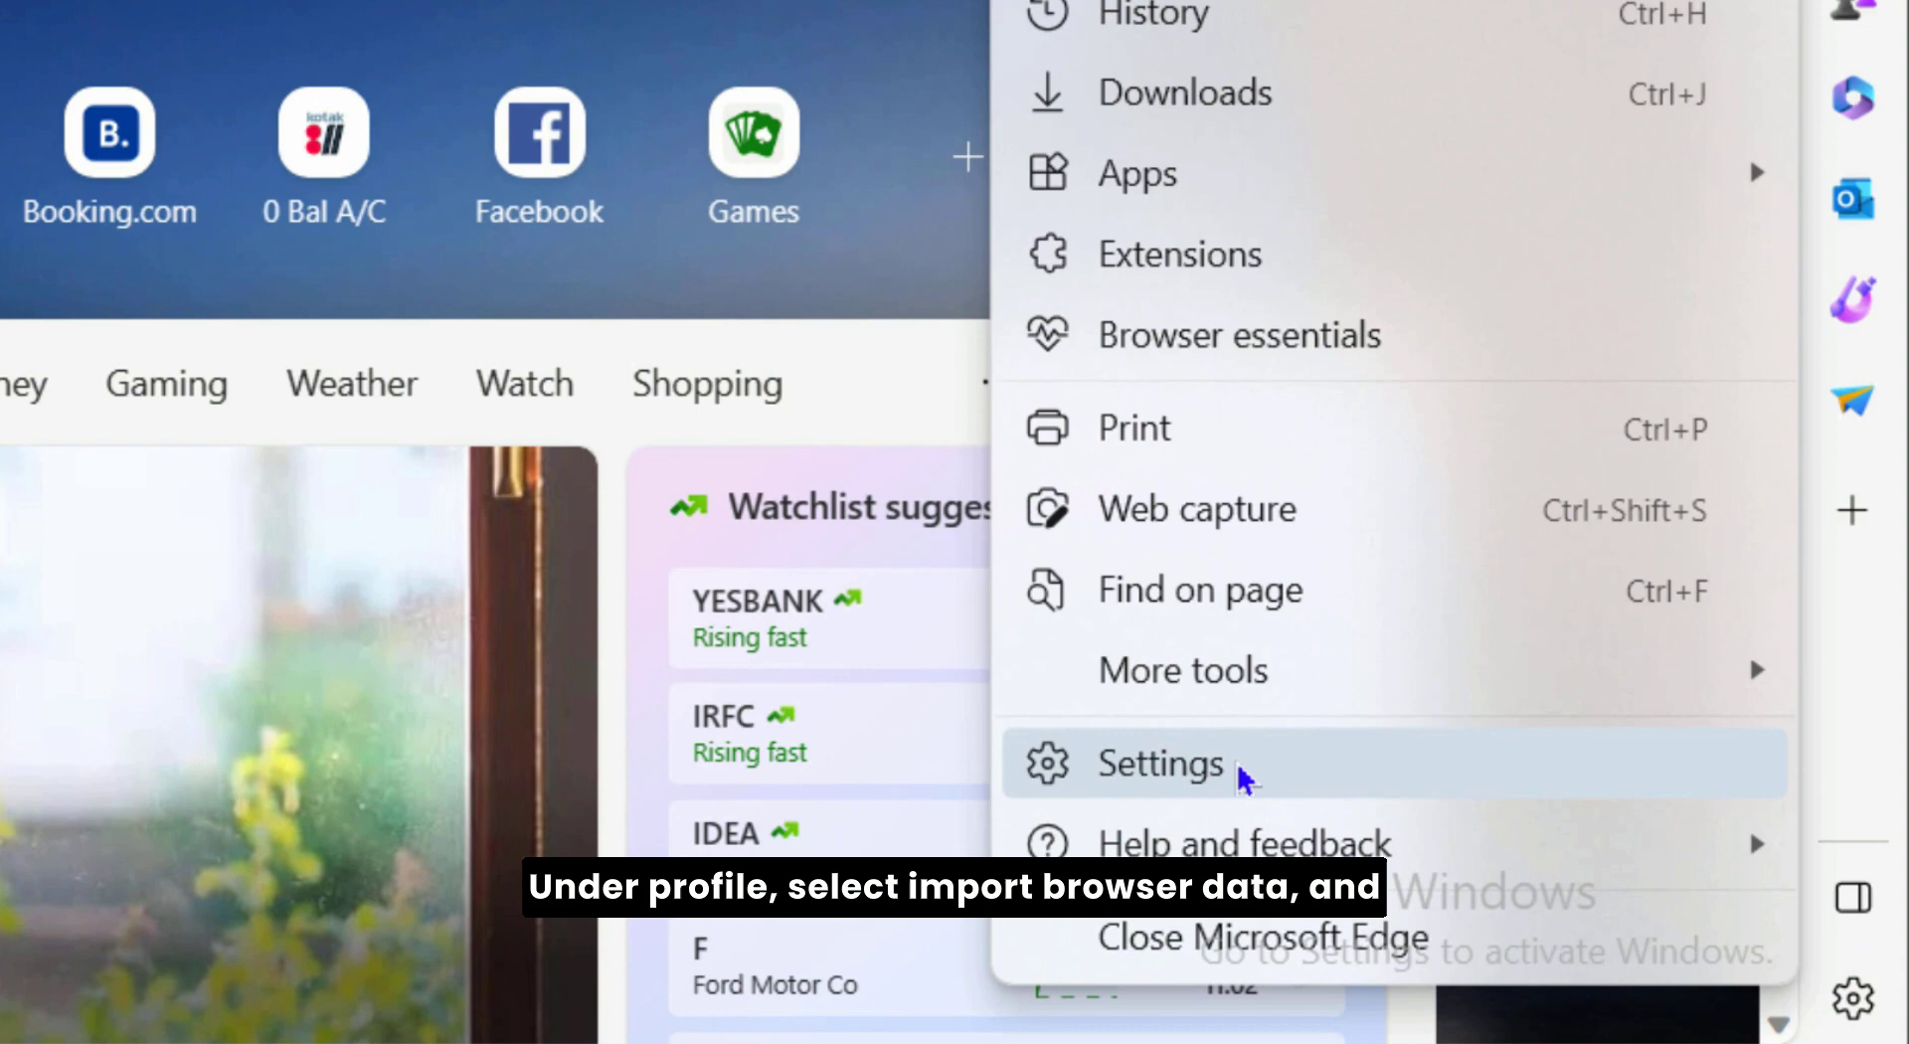
{"action": "left_click", "coordinate": [1243, 774]}
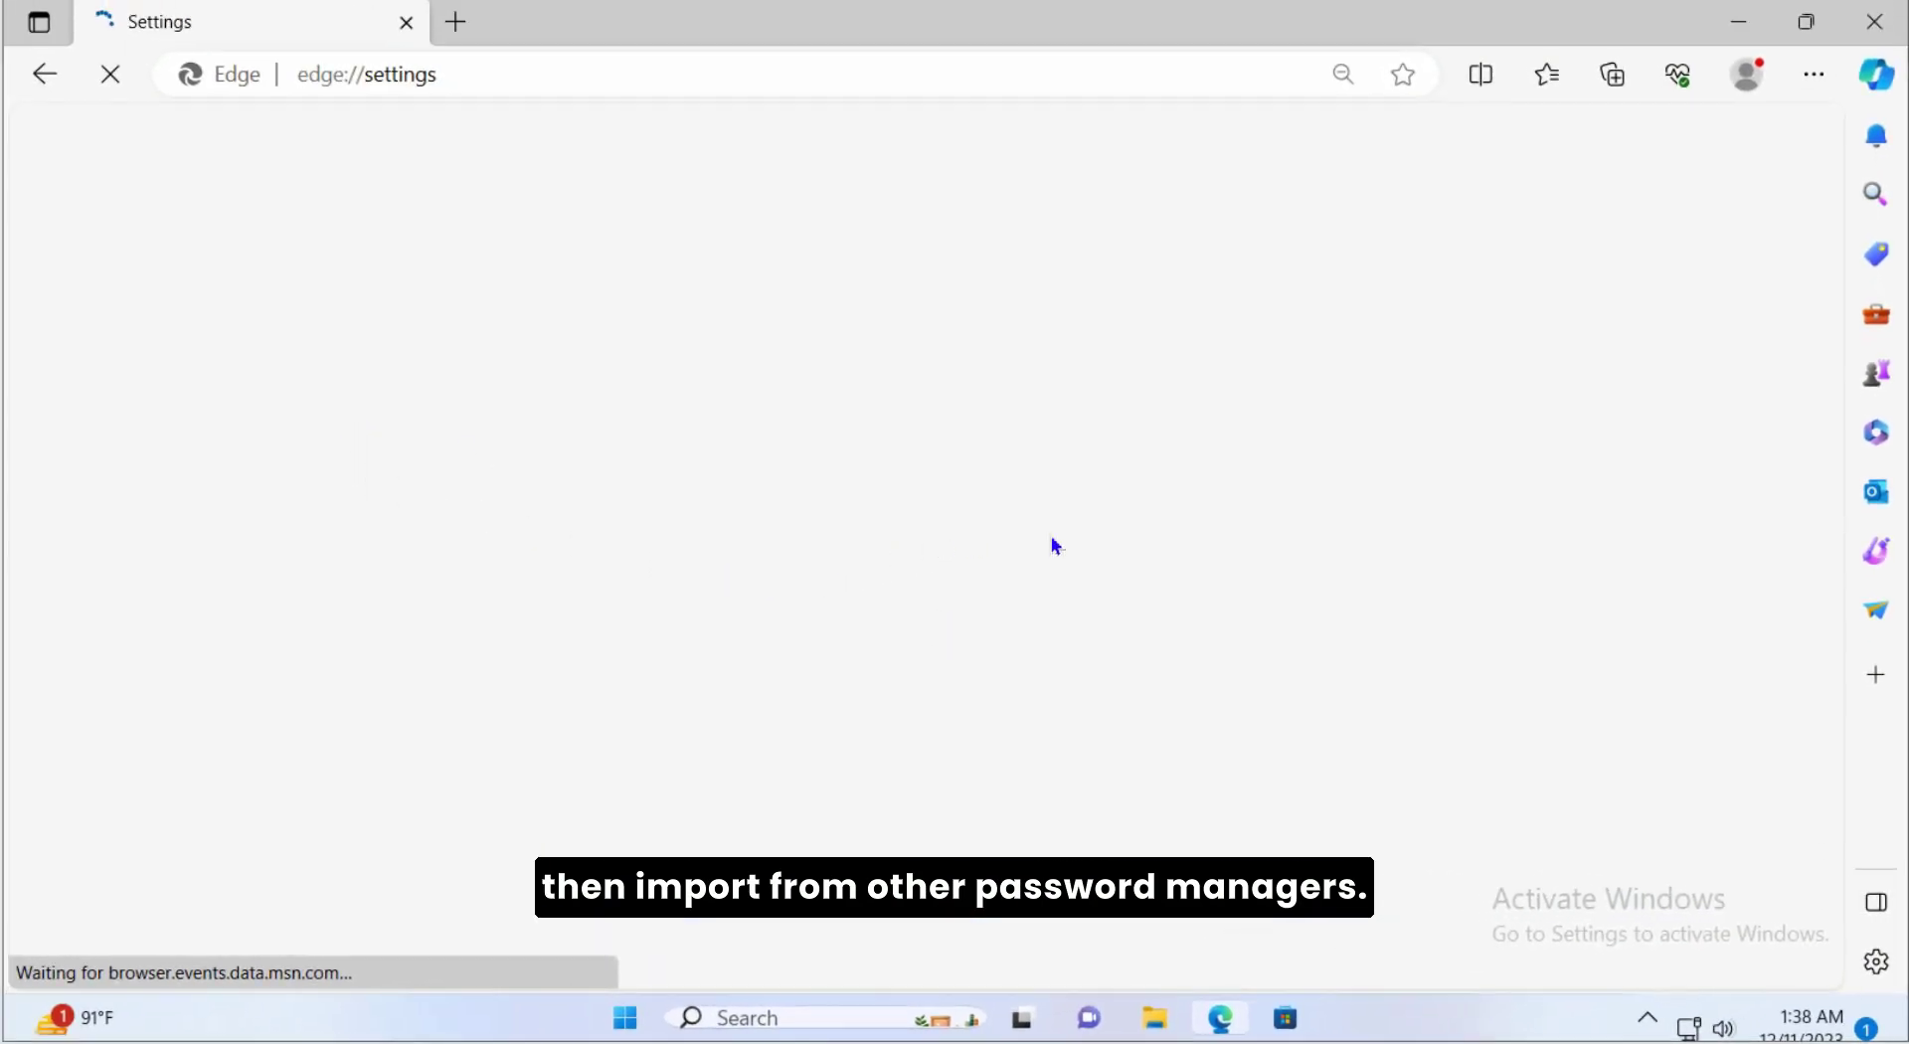
{"action": "scroll", "coordinate": [1338, 666], "scroll_direction": "down", "scroll_amount": 2}
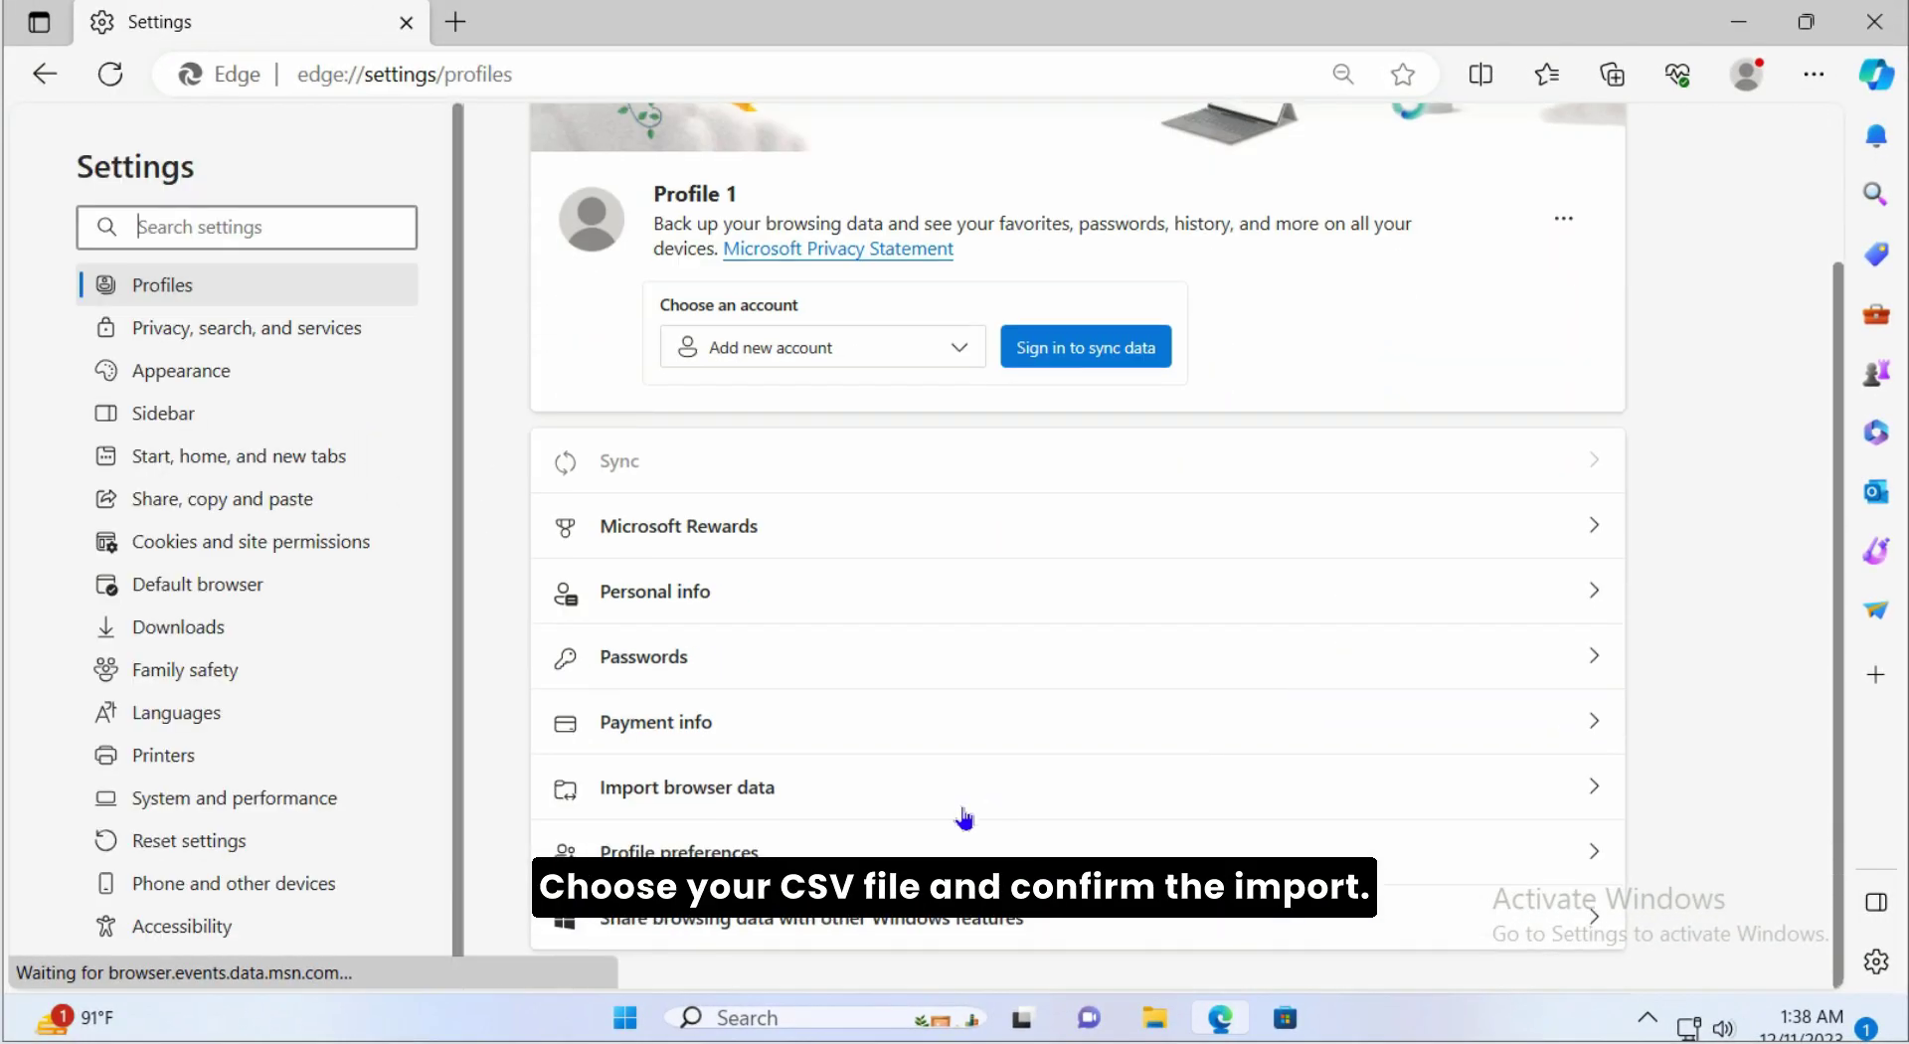
{"action": "left_click", "coordinate": [681, 793]}
{"action": "scroll", "coordinate": [1158, 765], "scroll_direction": "down", "scroll_amount": 2}
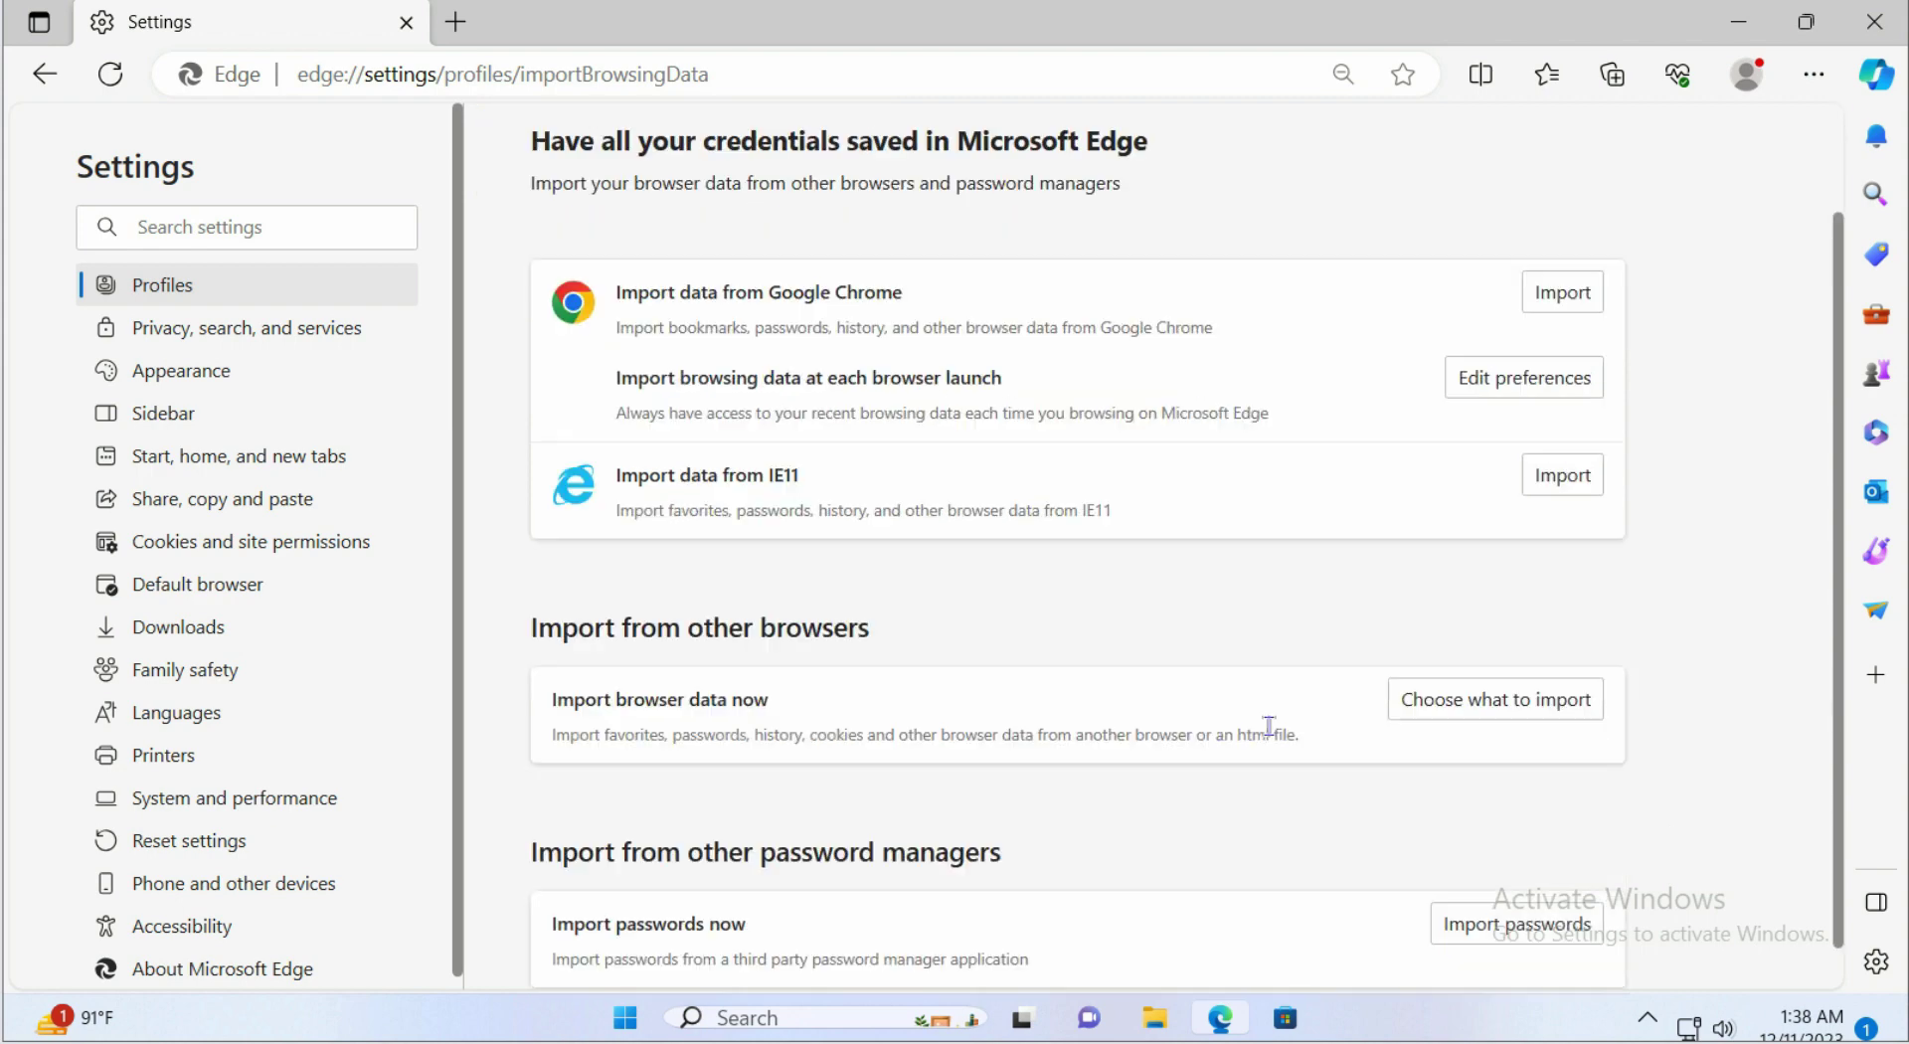
{"action": "left_click", "coordinate": [1512, 883]}
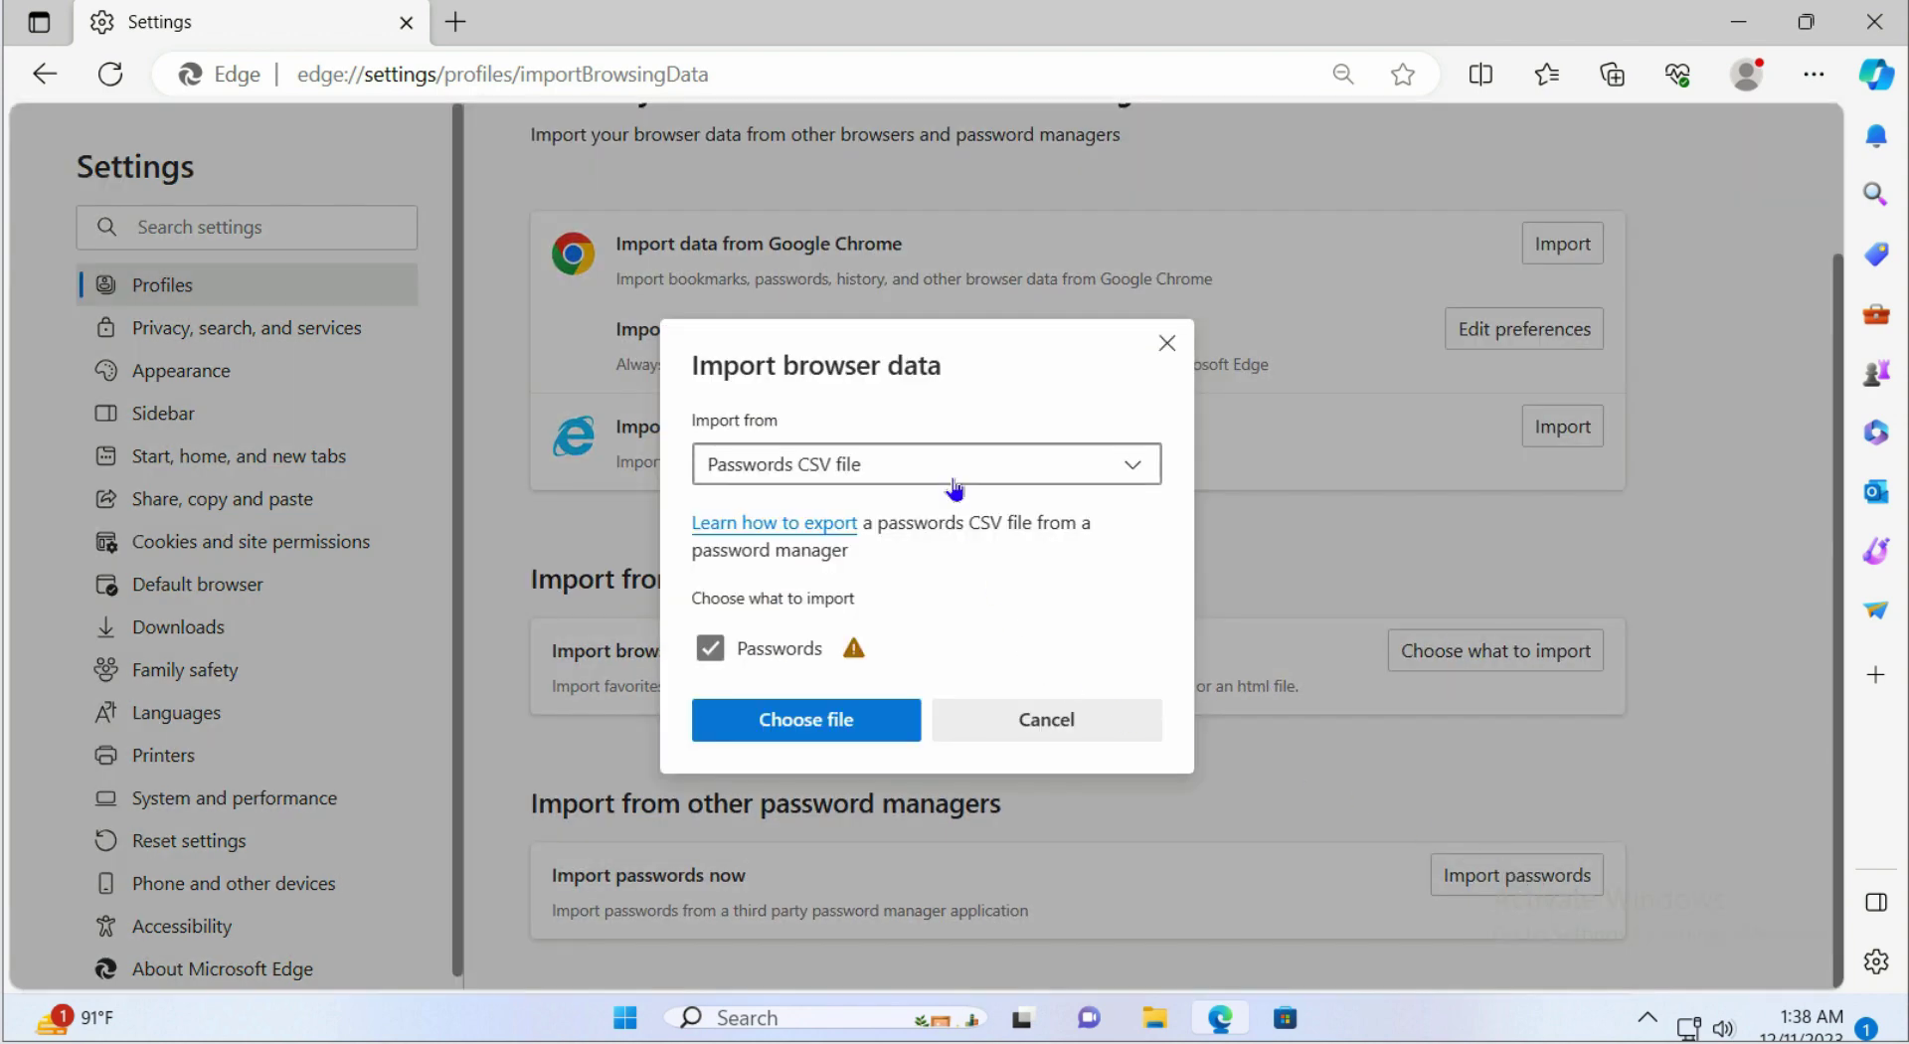
Choose Microsoft Edge Passwords.csv from the Desktop as the source file and complete the password import.
{"action": "left_click", "coordinate": [873, 720]}
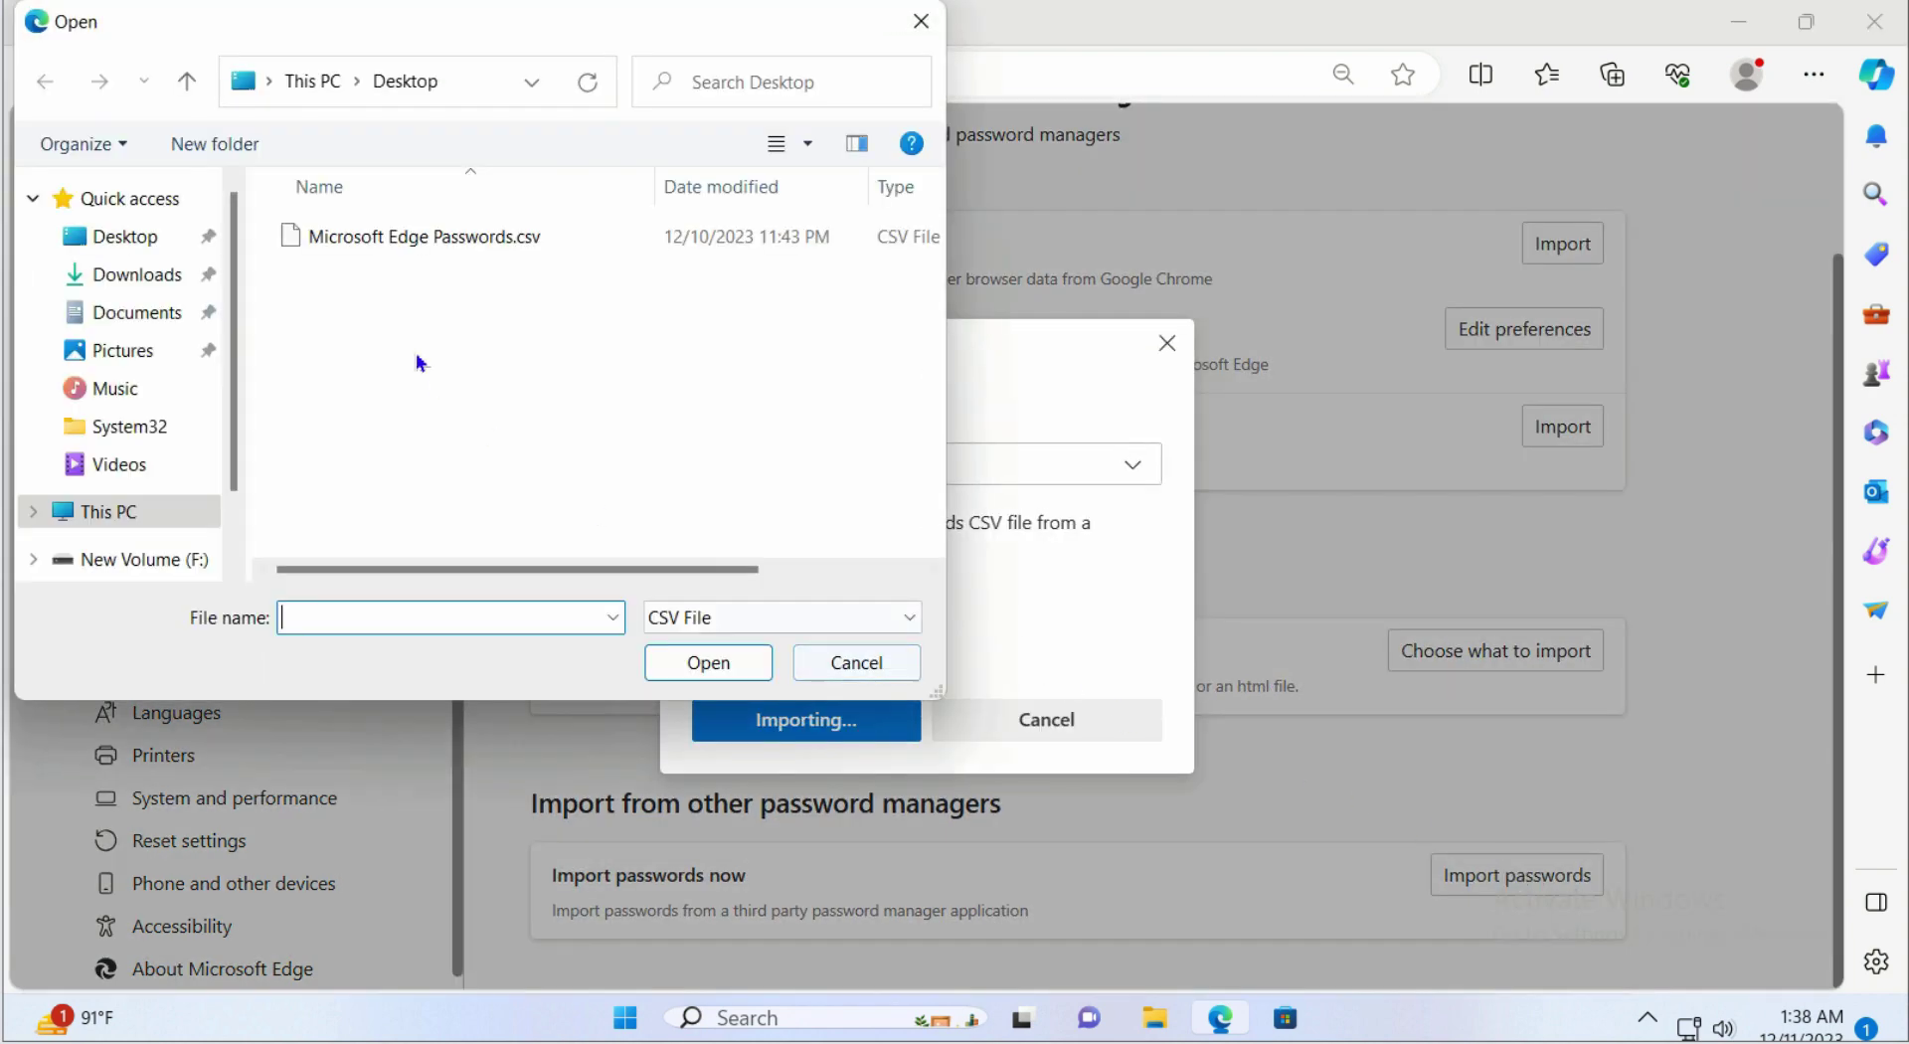
{"action": "left_click", "coordinate": [443, 236]}
{"action": "left_click", "coordinate": [736, 662]}
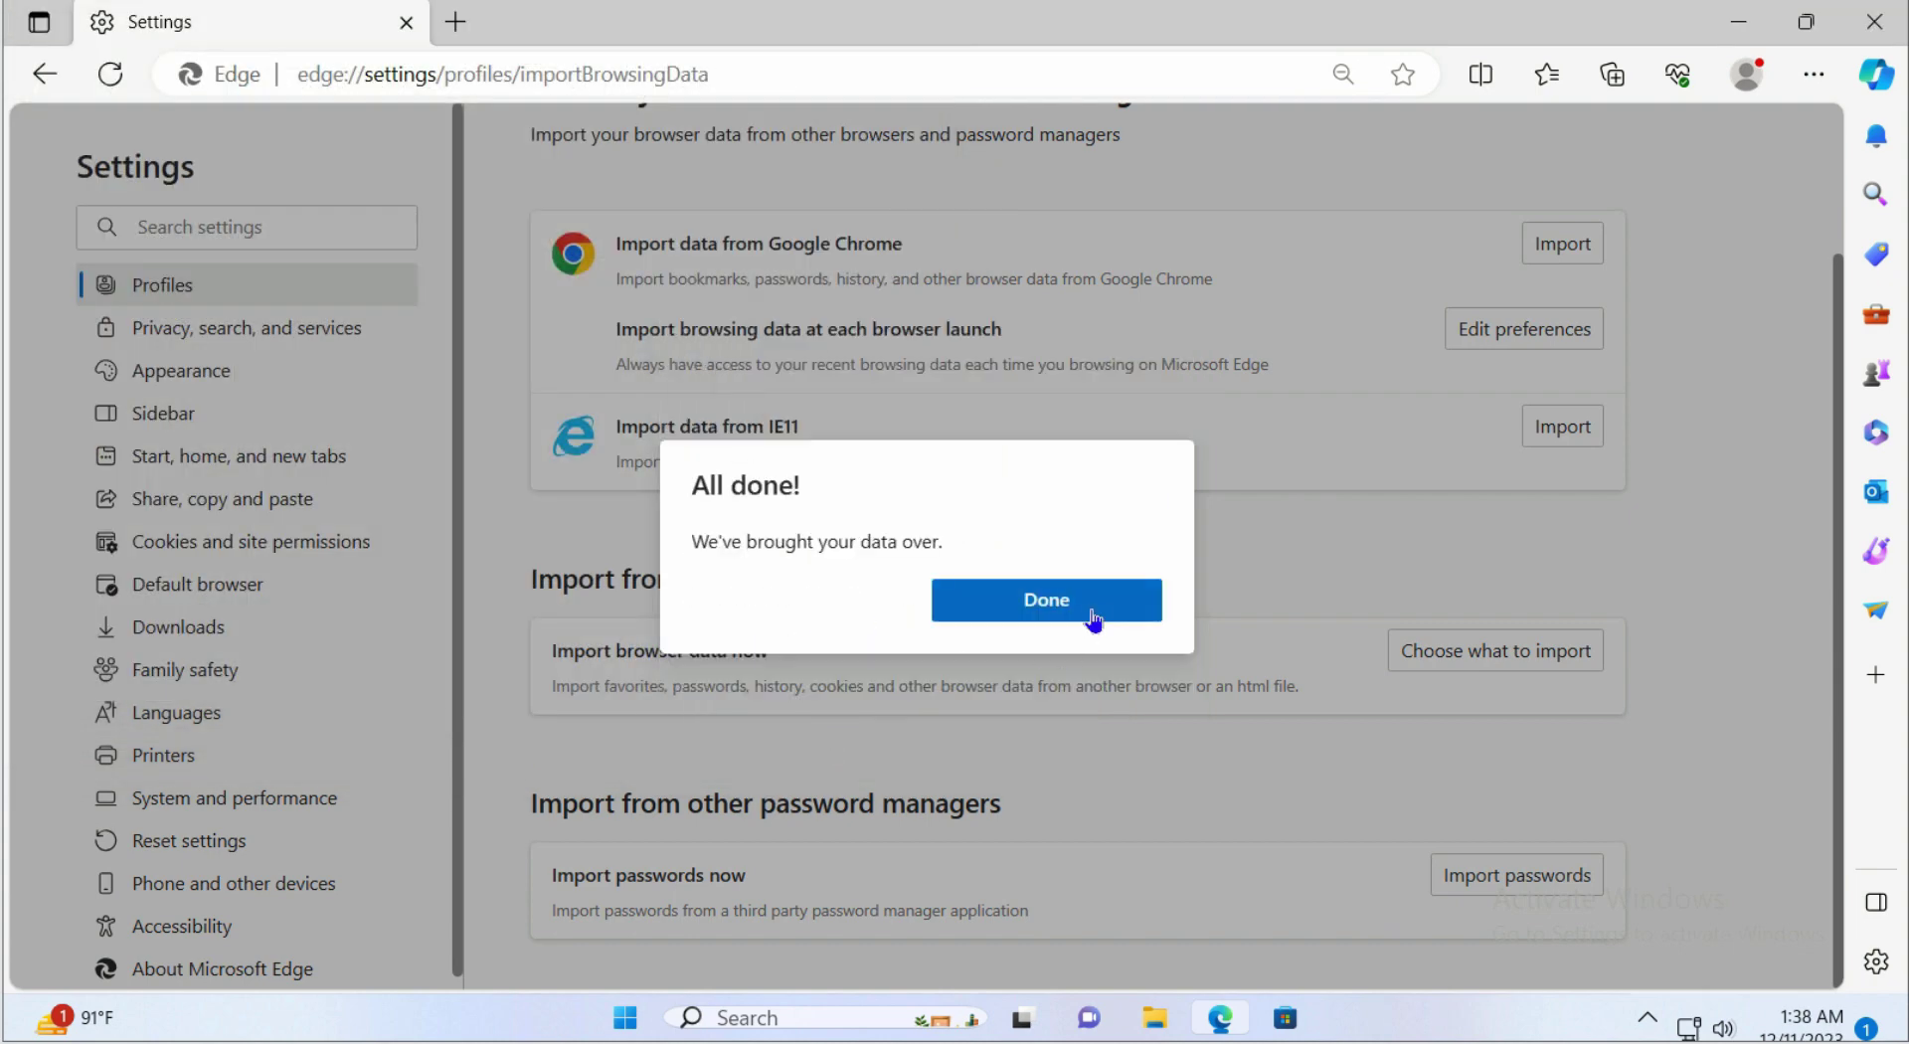
{"action": "left_click", "coordinate": [1093, 601]}
{"action": "scroll", "coordinate": [1333, 718], "scroll_direction": "up", "scroll_amount": 2}
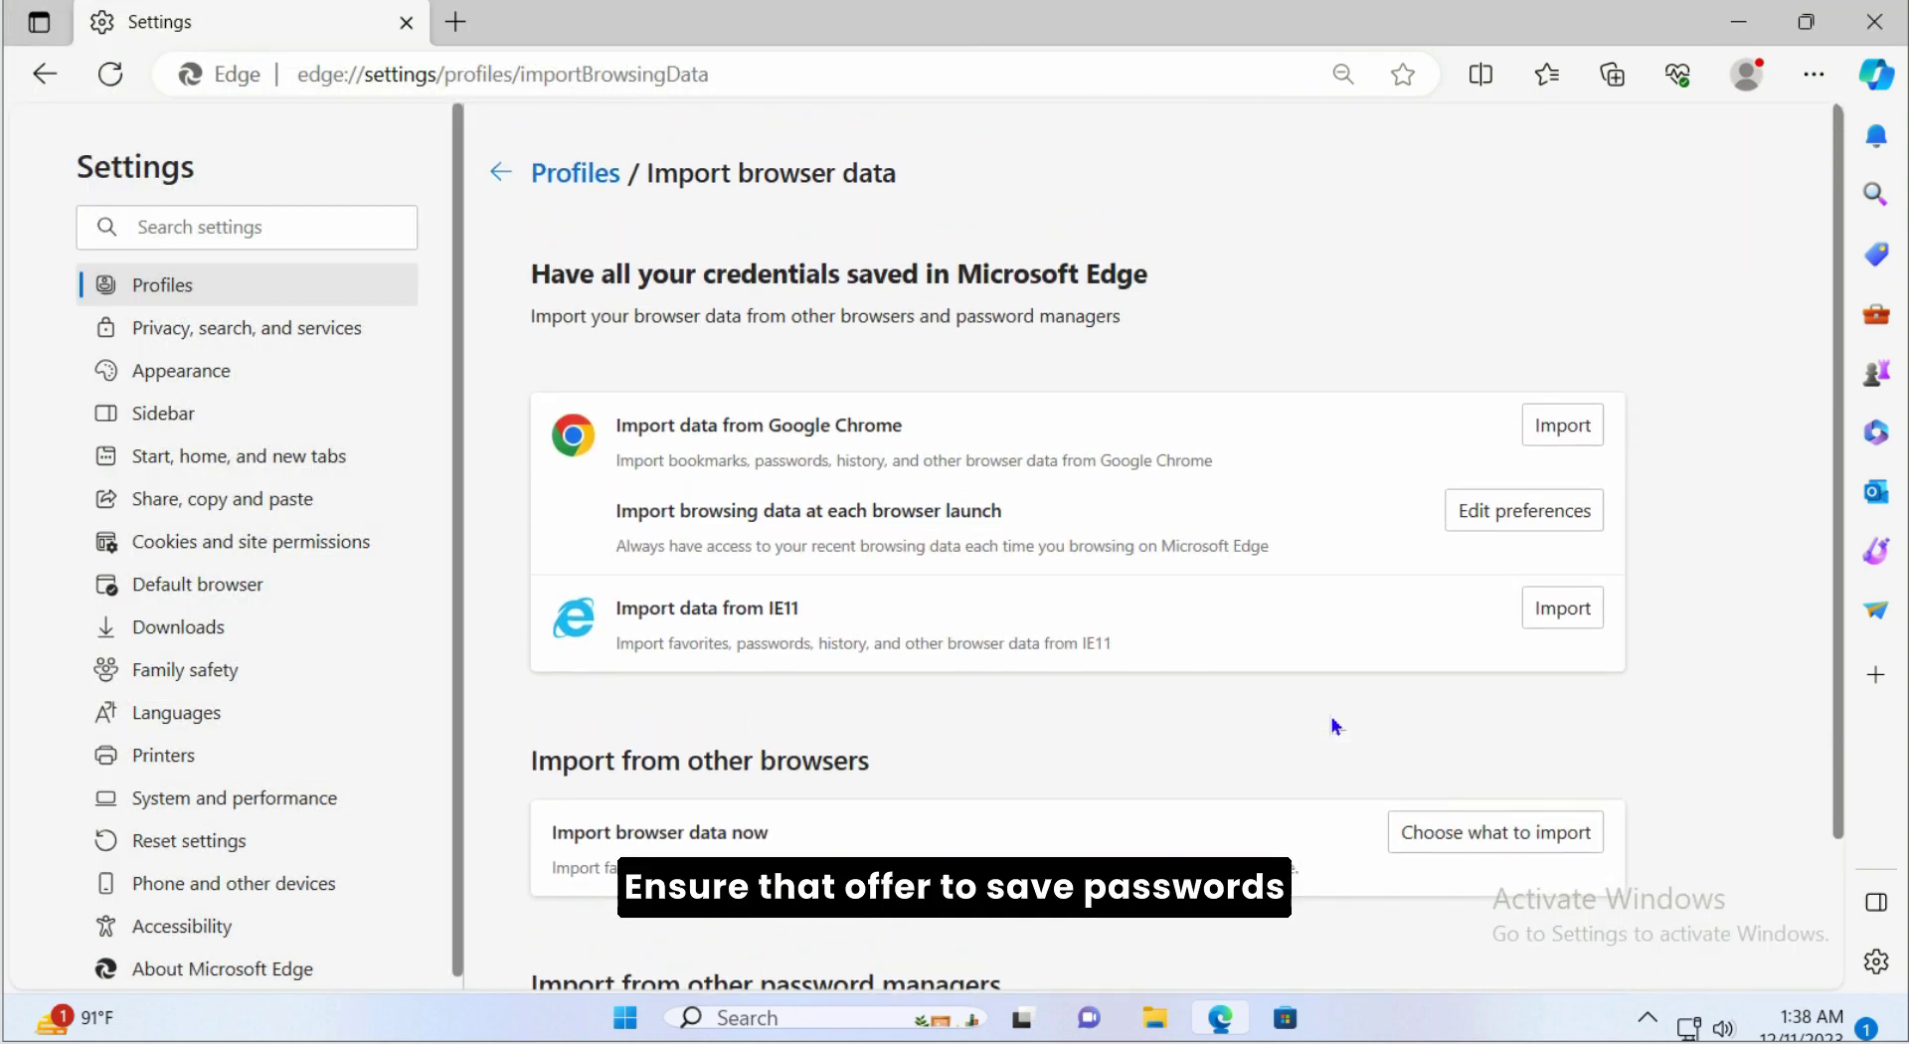
Open the profile's password settings and toggle Offer to save passwords and Automatically save passwords.
{"action": "left_click", "coordinate": [582, 187]}
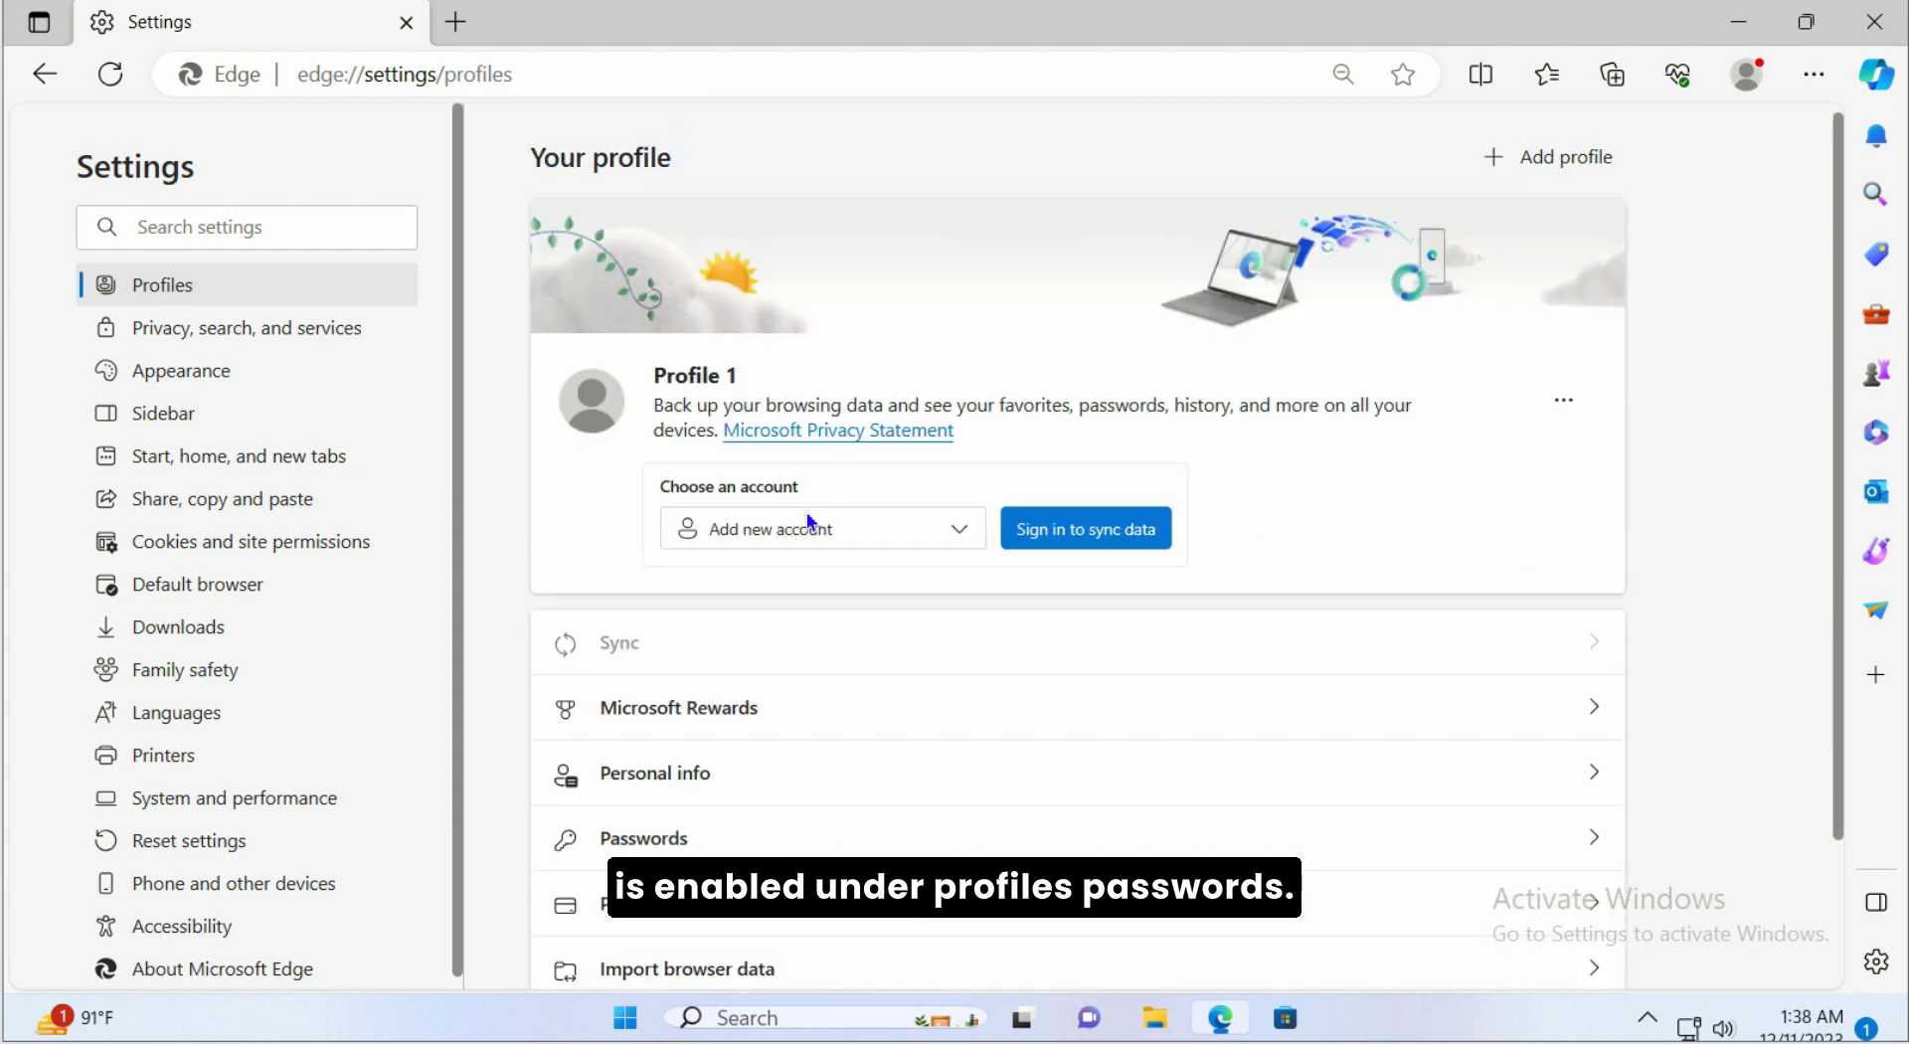
{"action": "left_click", "coordinate": [659, 847]}
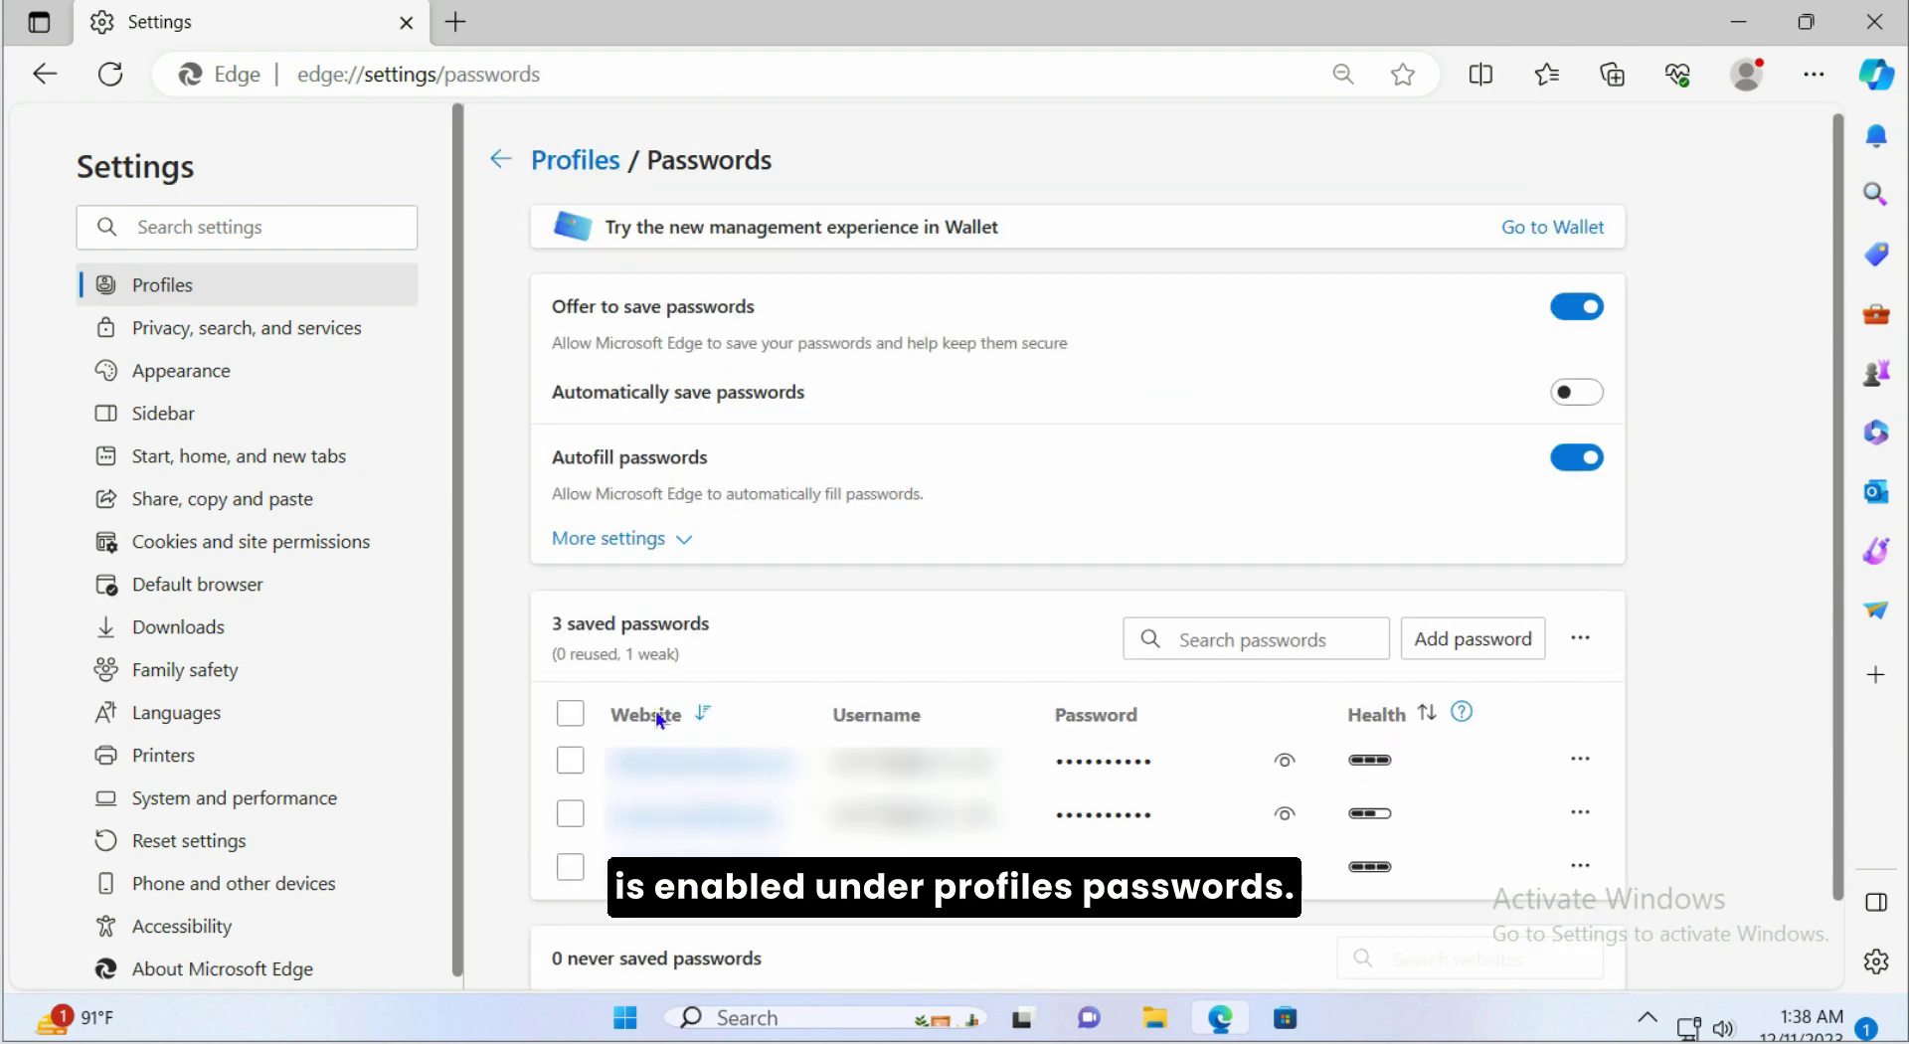
{"action": "left_click", "coordinate": [1573, 320]}
{"action": "left_click", "coordinate": [1581, 308]}
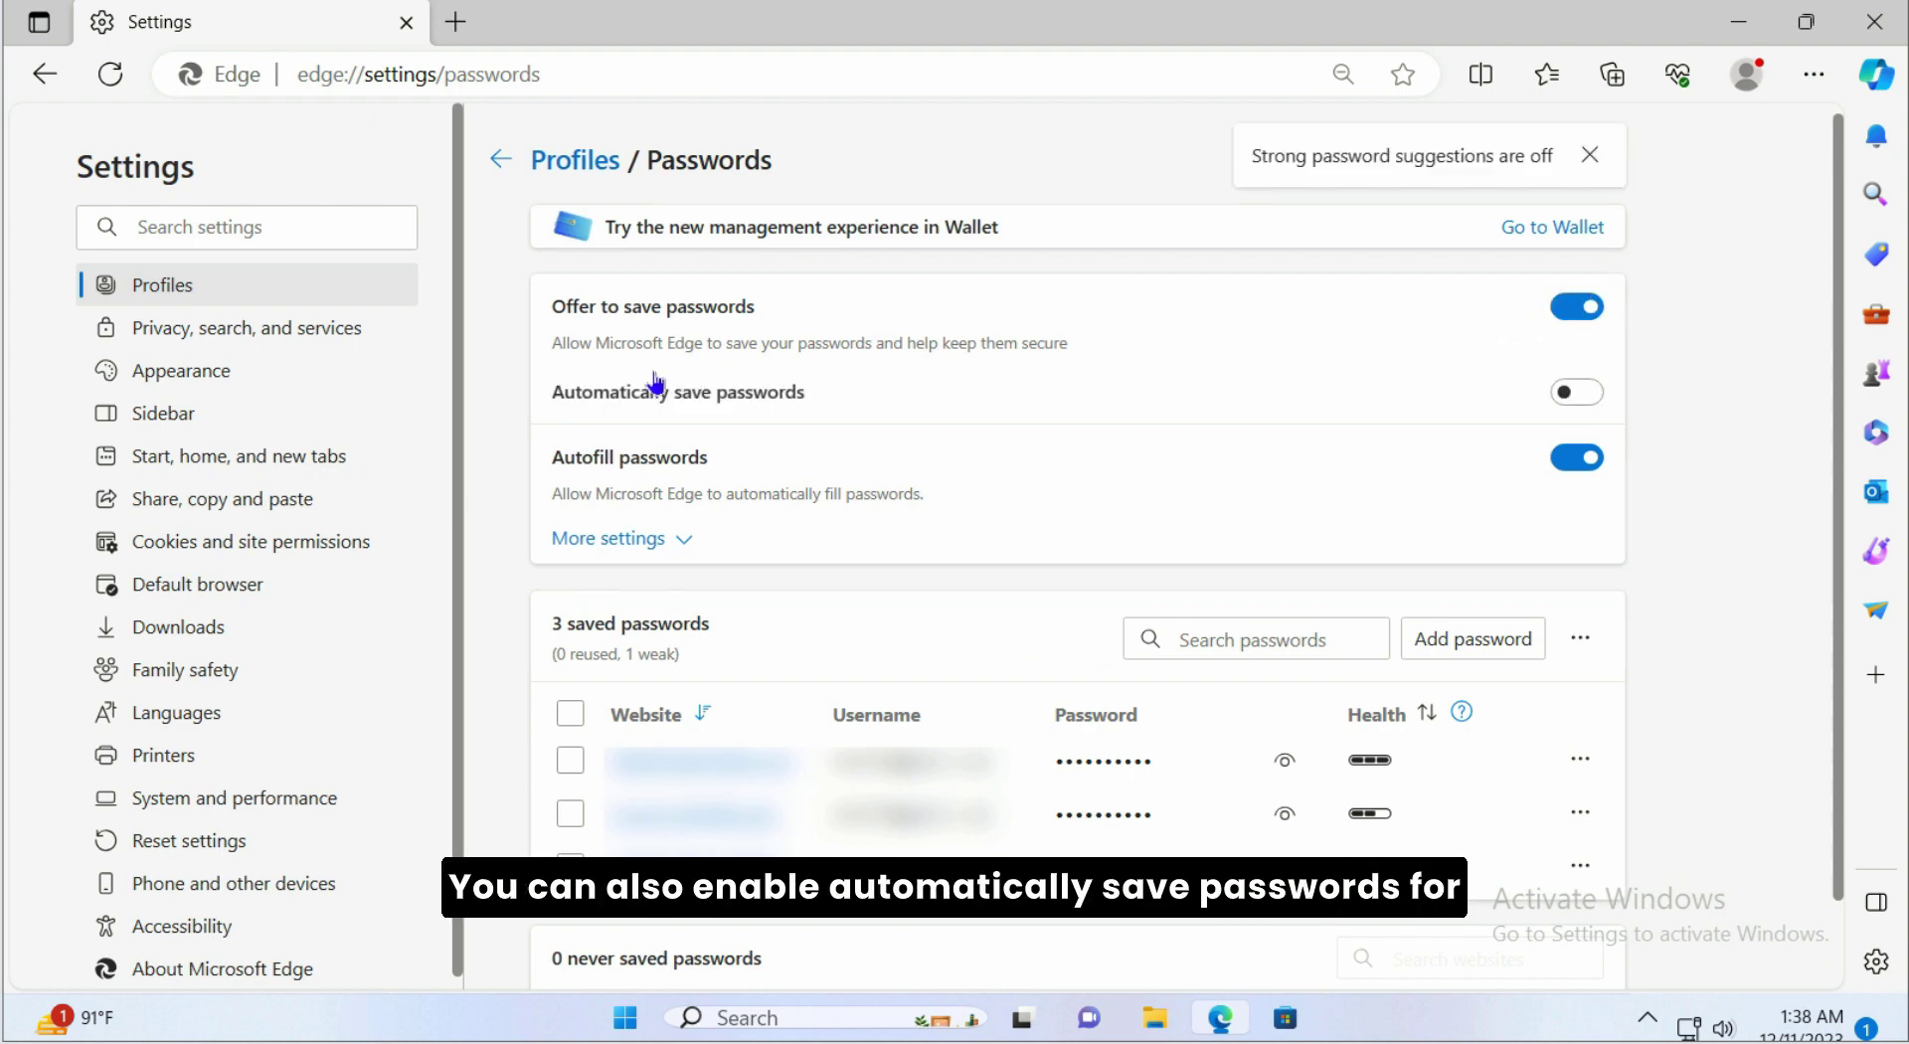
{"action": "left_click", "coordinate": [1588, 397]}
{"action": "left_click", "coordinate": [1575, 398]}
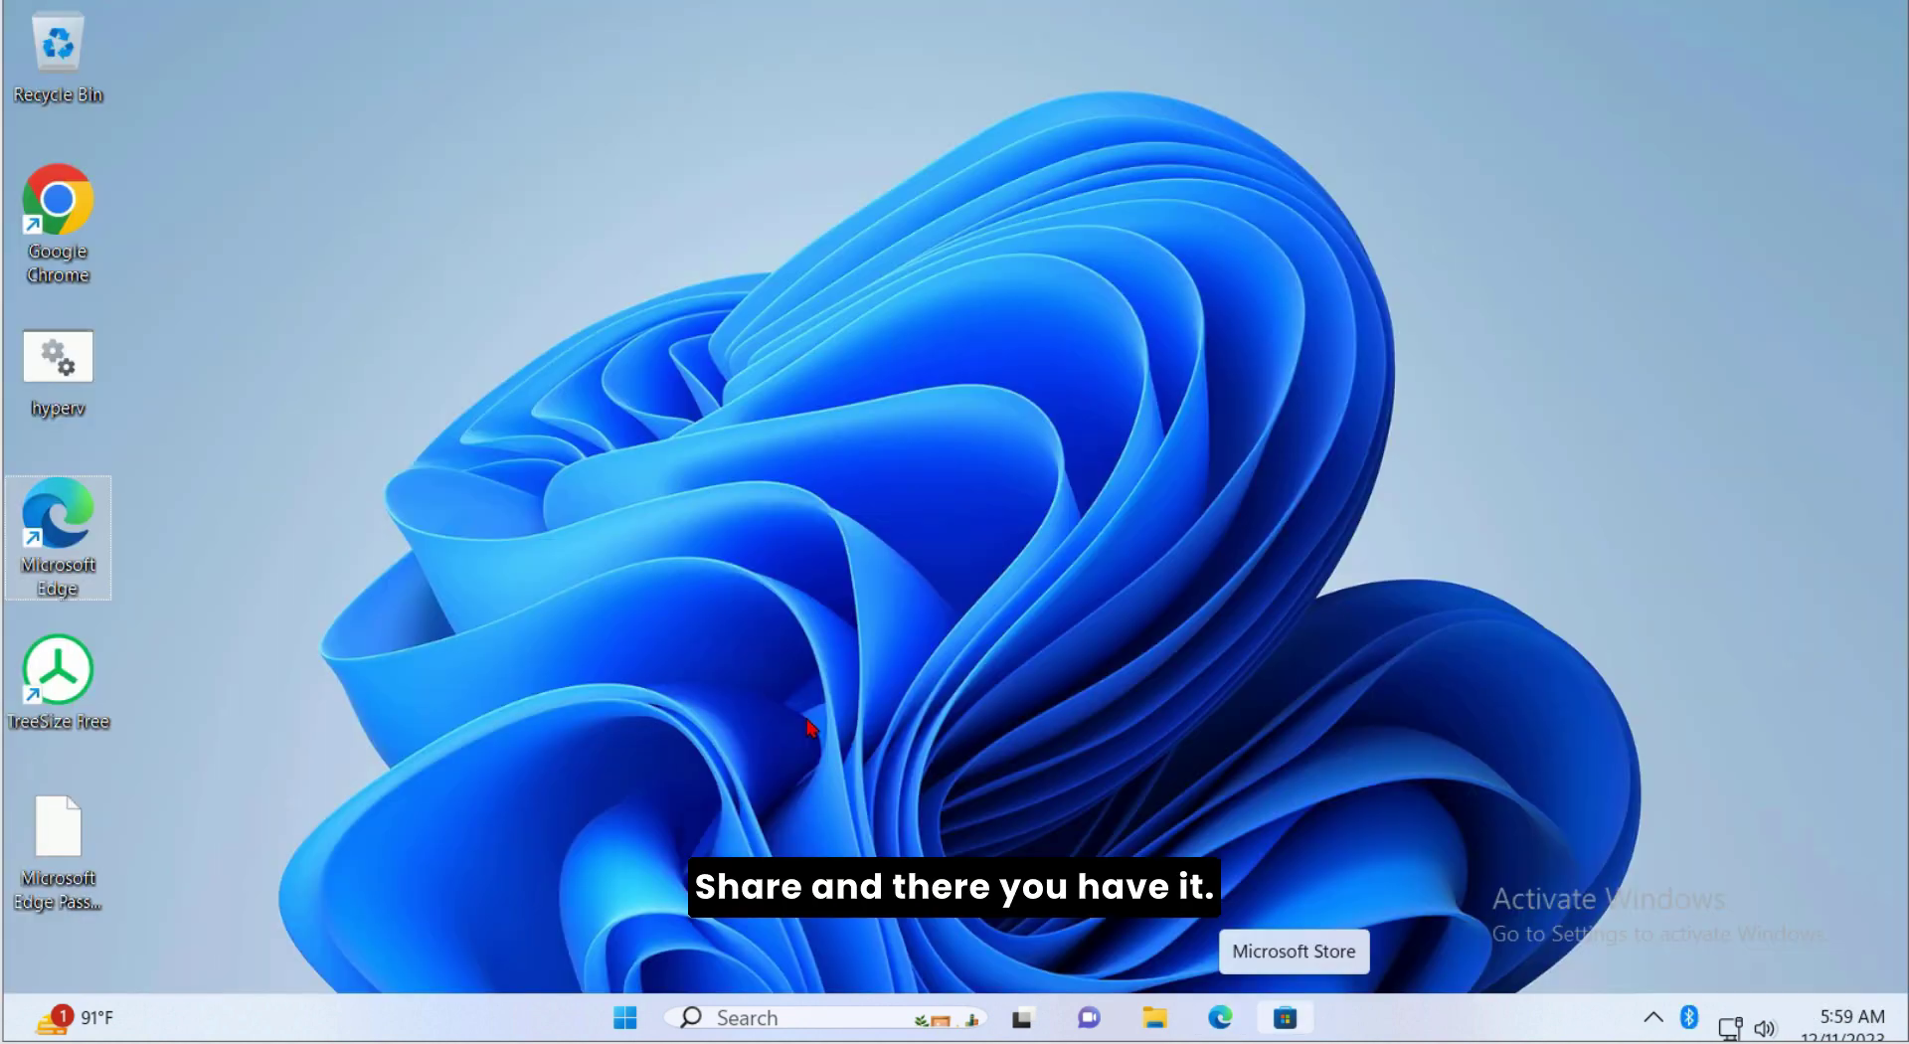